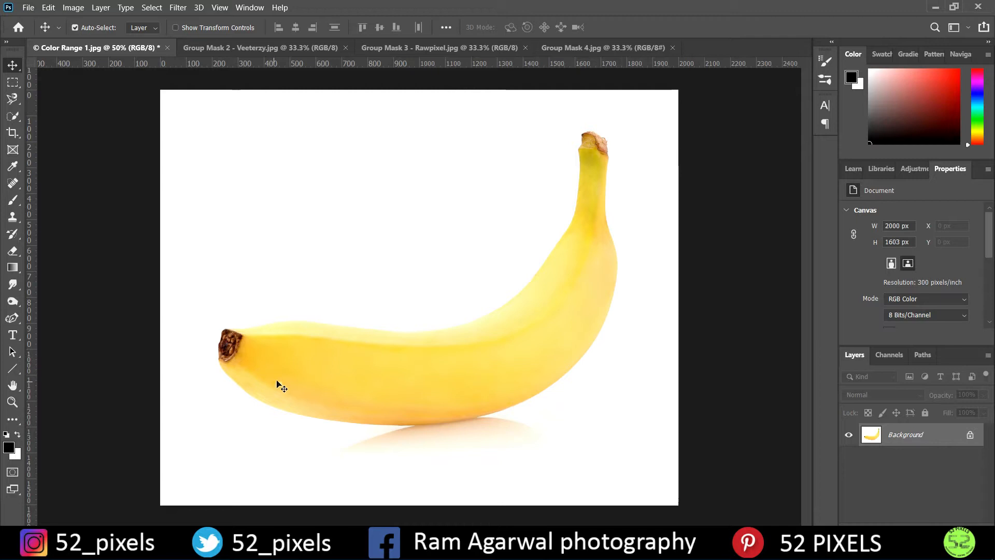
Step: Look through the strawberry, orange and blueberry images and return to the banana image Color Range 1.jpg
click(299, 47)
click(466, 47)
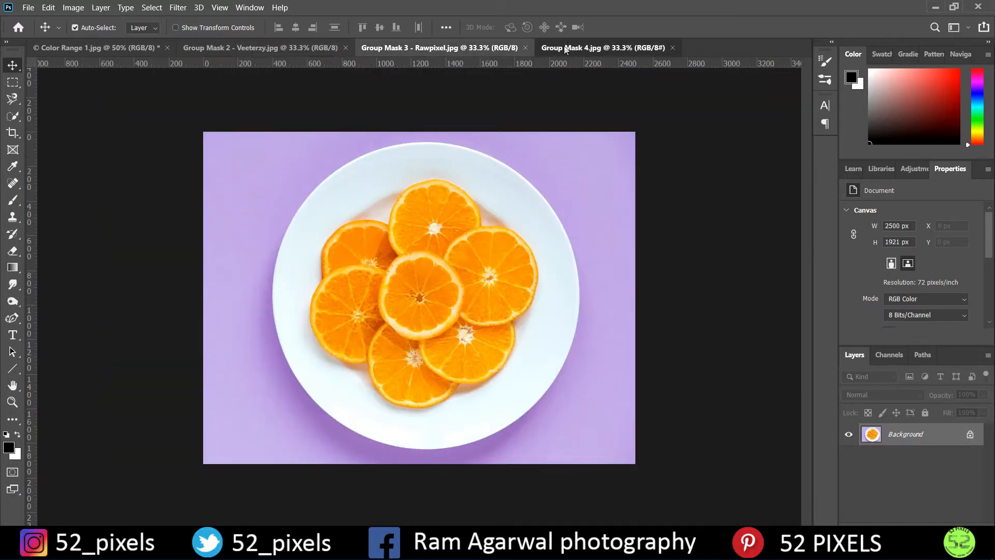
click(554, 47)
click(88, 42)
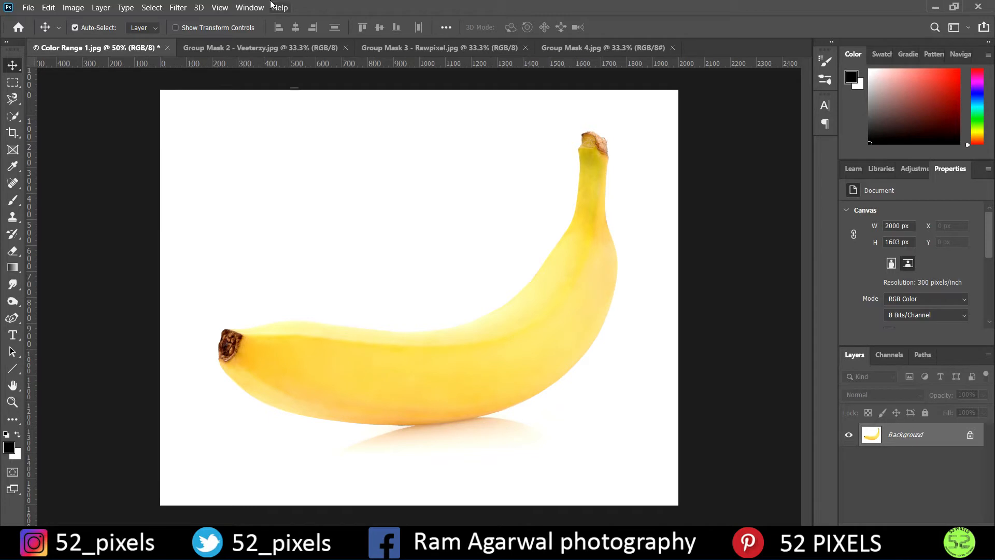
Step: Start a Color Range selection on the banana image with the selection preview set to None and sample the banana's yellow
click(148, 11)
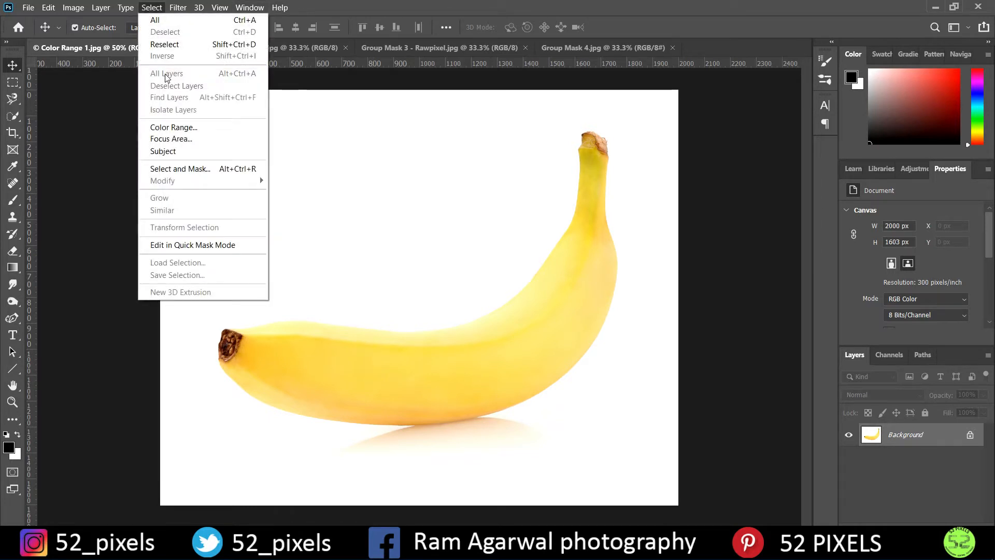
click(176, 126)
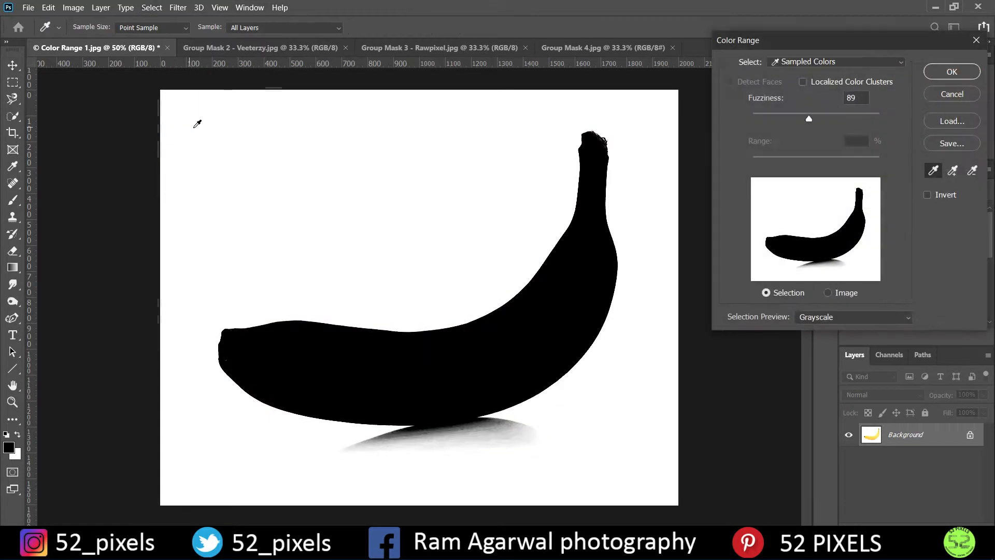
click(868, 320)
click(845, 331)
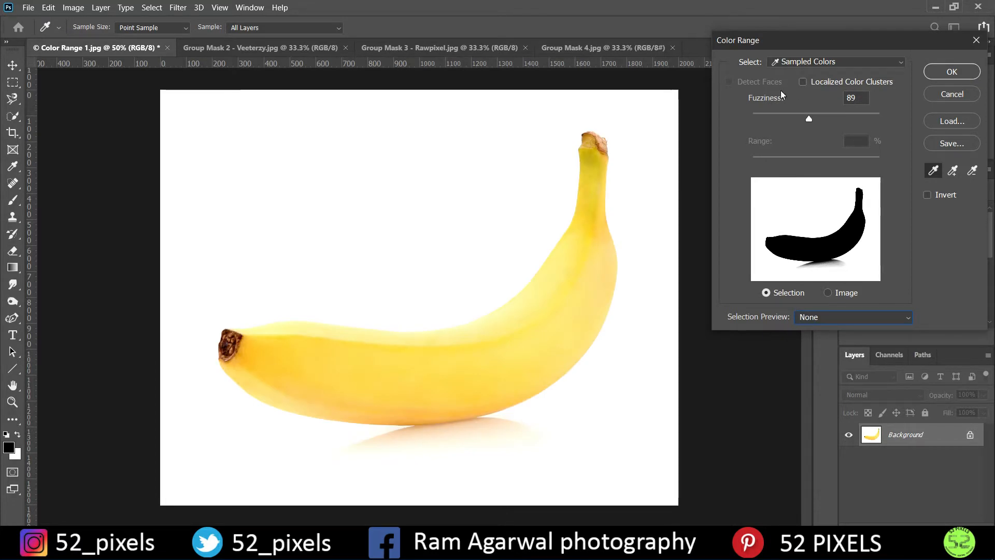
click(932, 171)
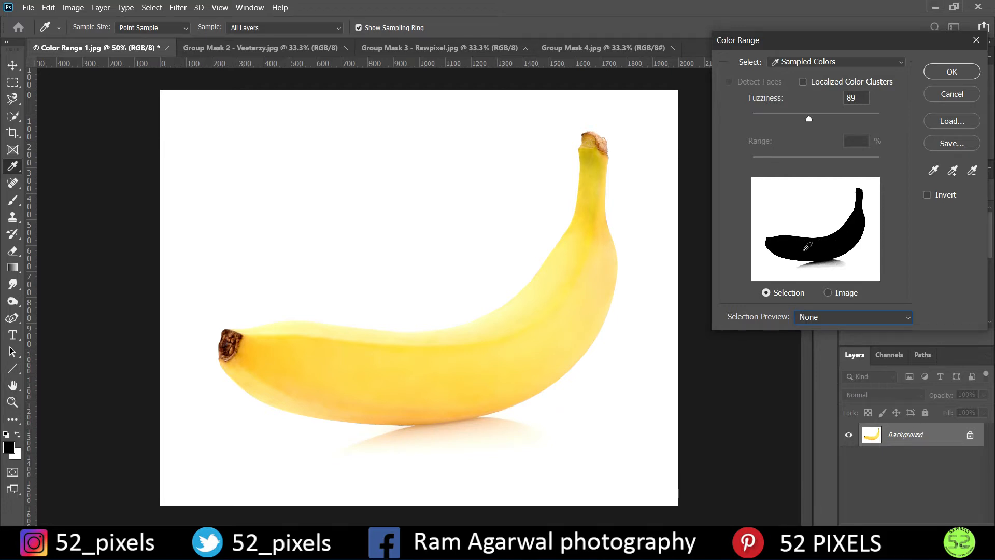
click(384, 355)
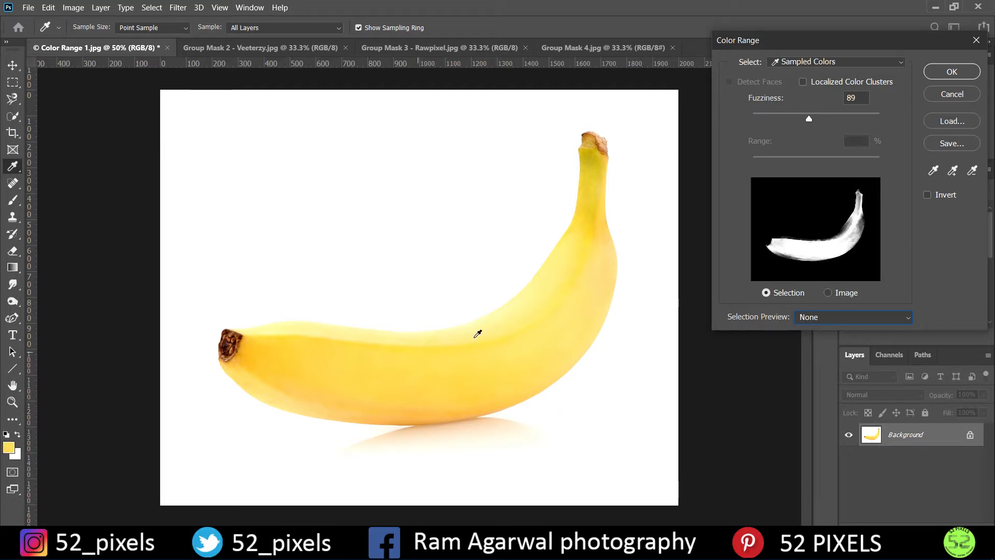
Step: Add a darker yellow from the banana to the sampled colors and set the Fuzziness to 140
click(972, 171)
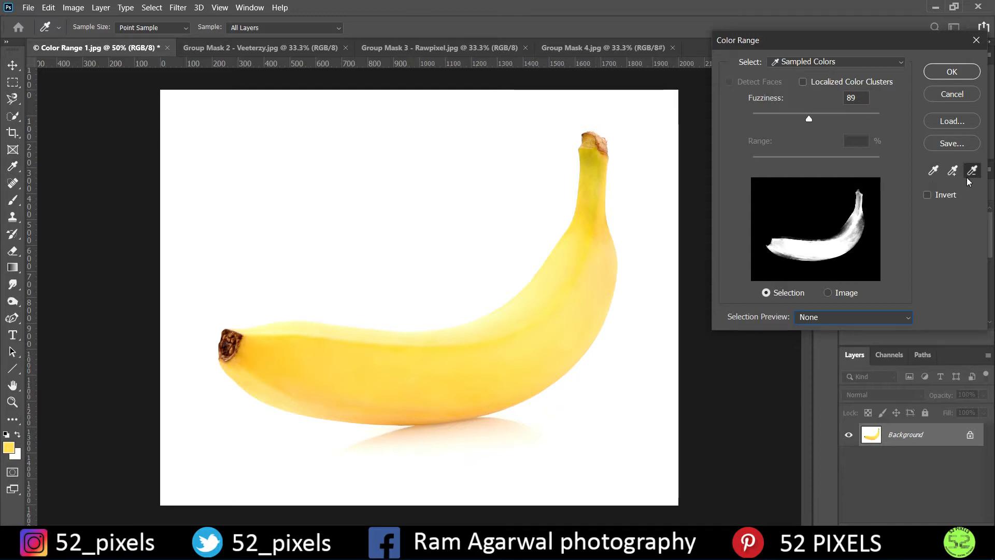
click(951, 170)
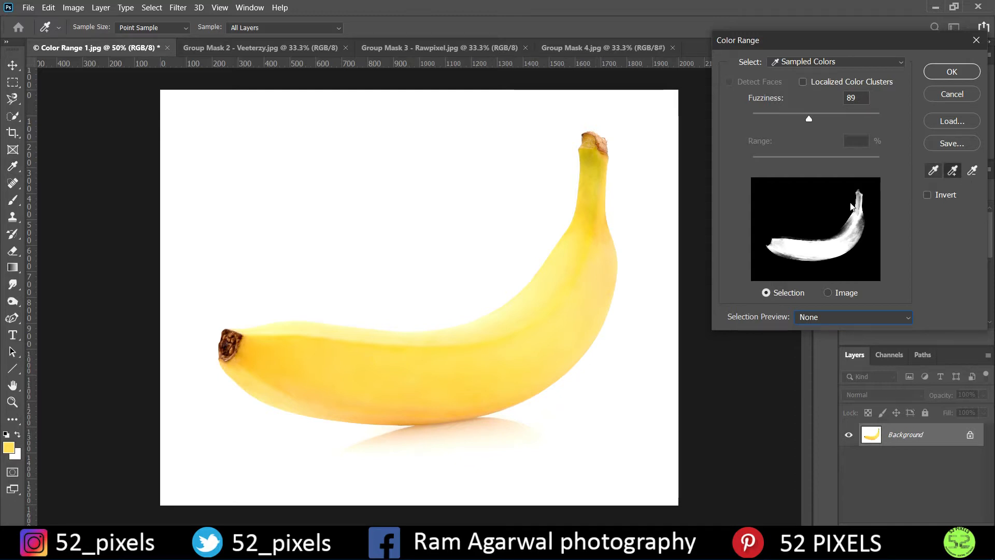
click(341, 340)
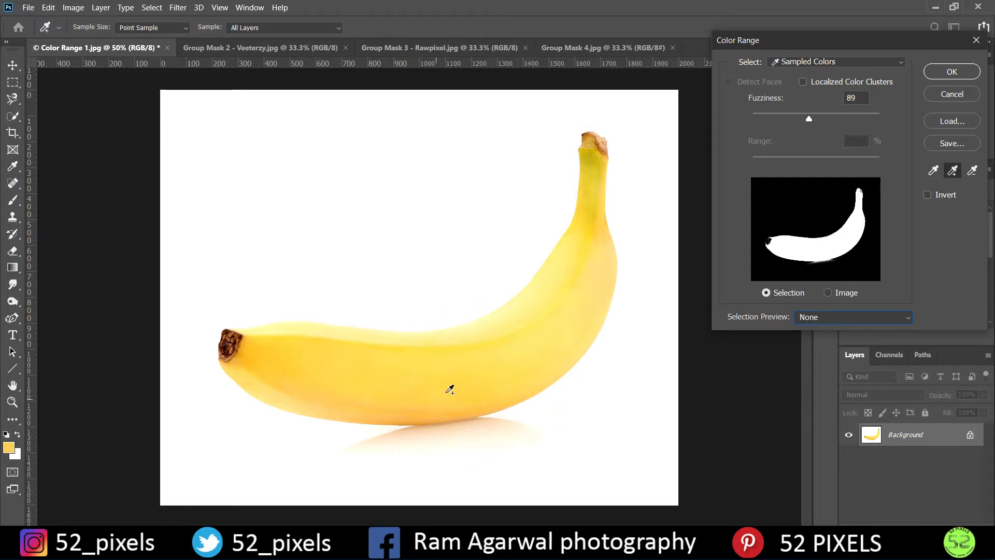
drag(810, 119, 840, 111)
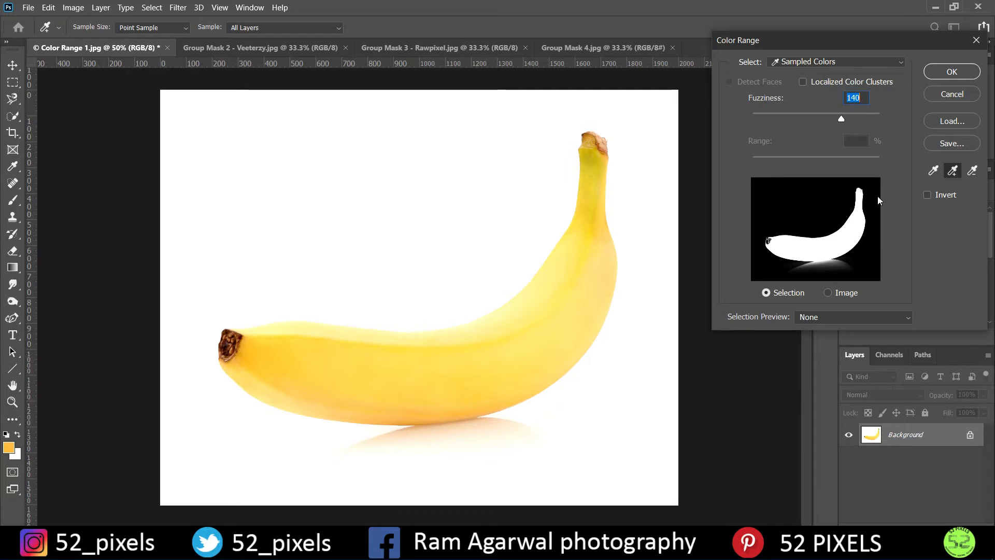
Step: Set the selection preview to Grayscale, subtract the white background from the sampled colors, and apply the Color Range selection
click(833, 318)
click(827, 350)
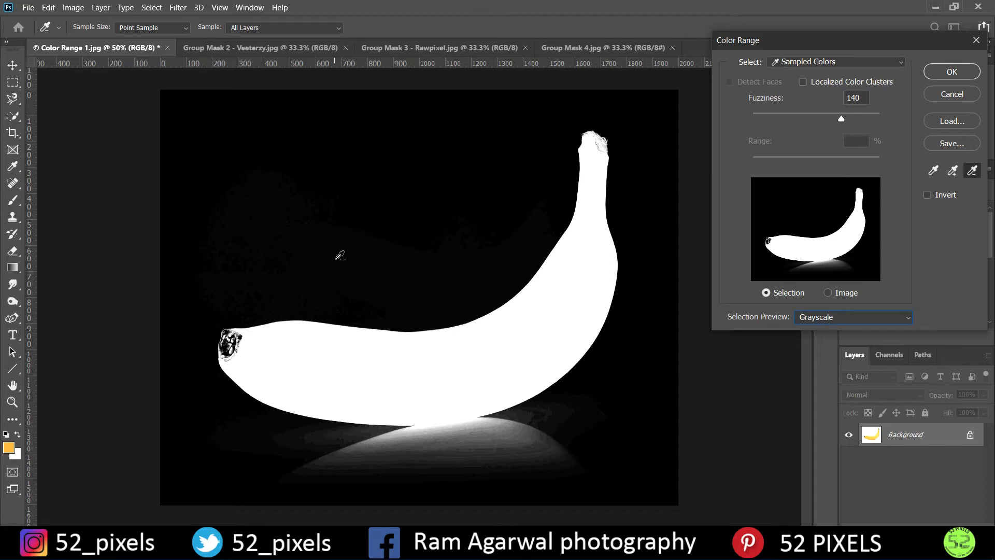
click(402, 265)
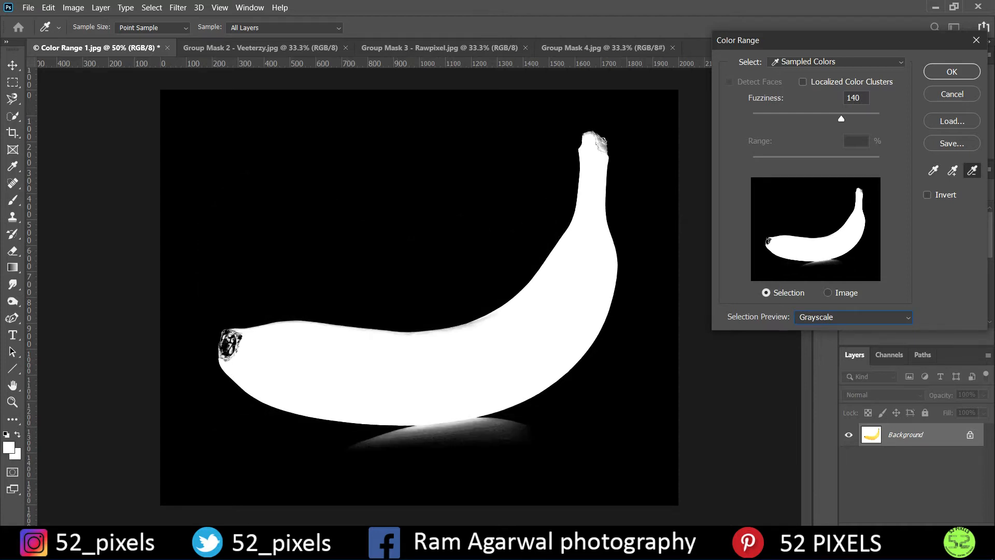
click(954, 71)
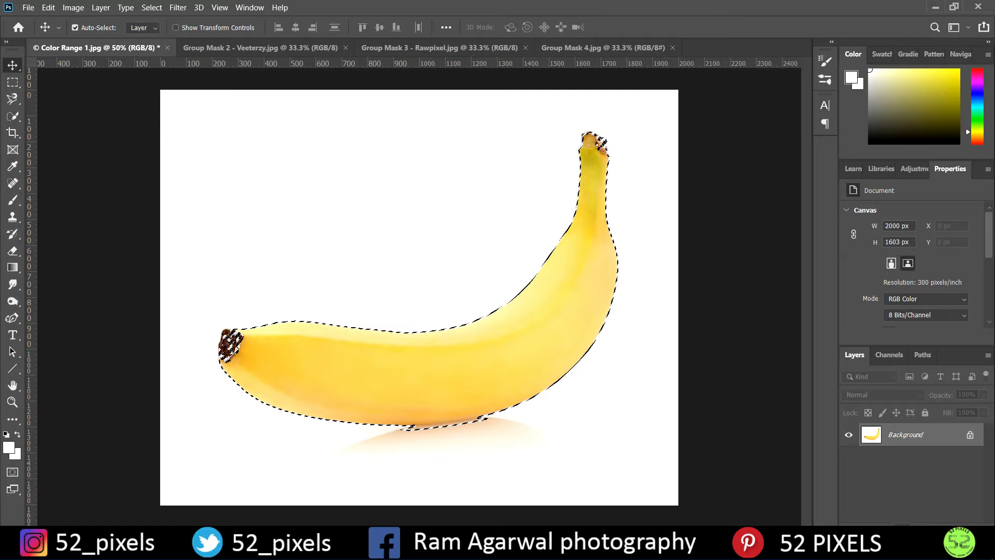
Step: Save the banana selection as a new channel named "Save" and deselect it
click(150, 8)
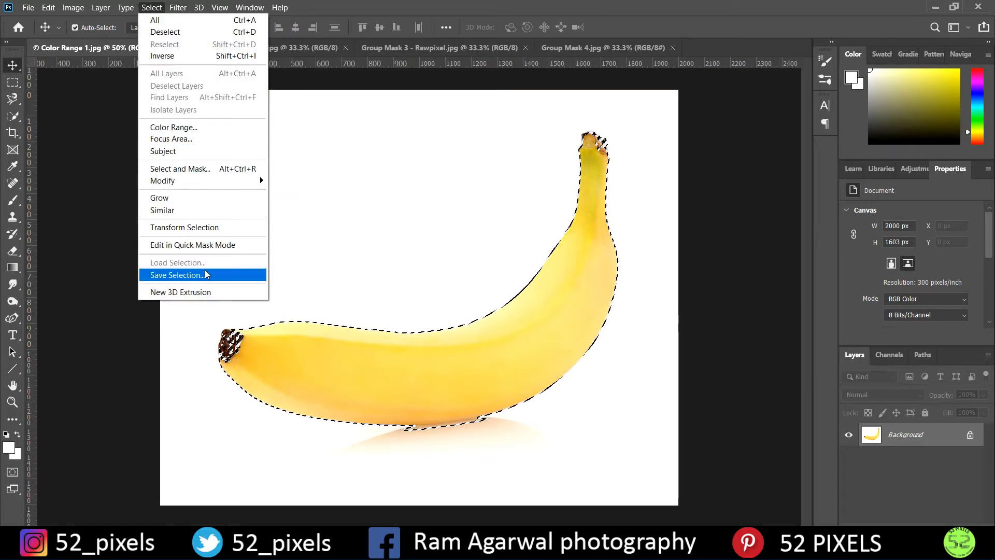
click(210, 274)
text(Save)
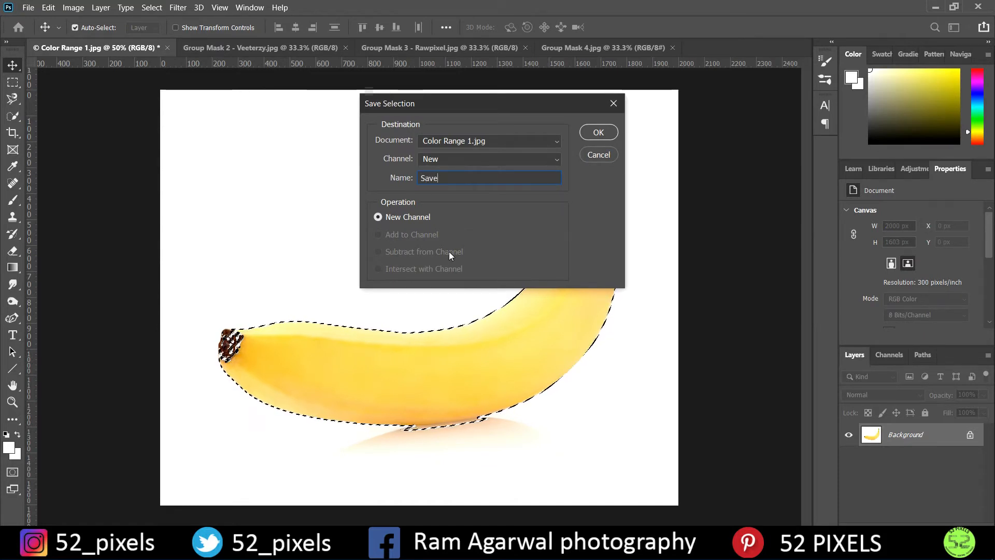
click(611, 135)
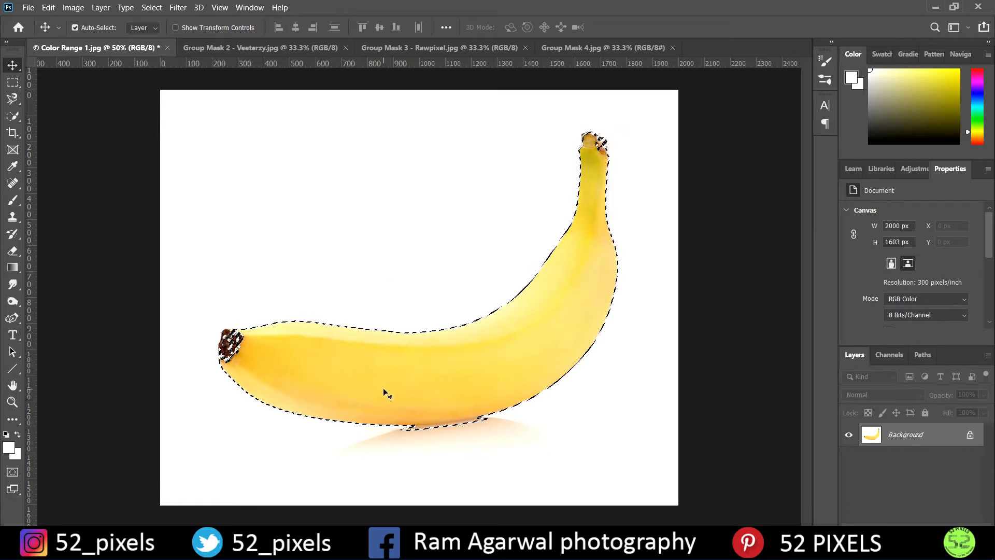
key(ctrl+d)
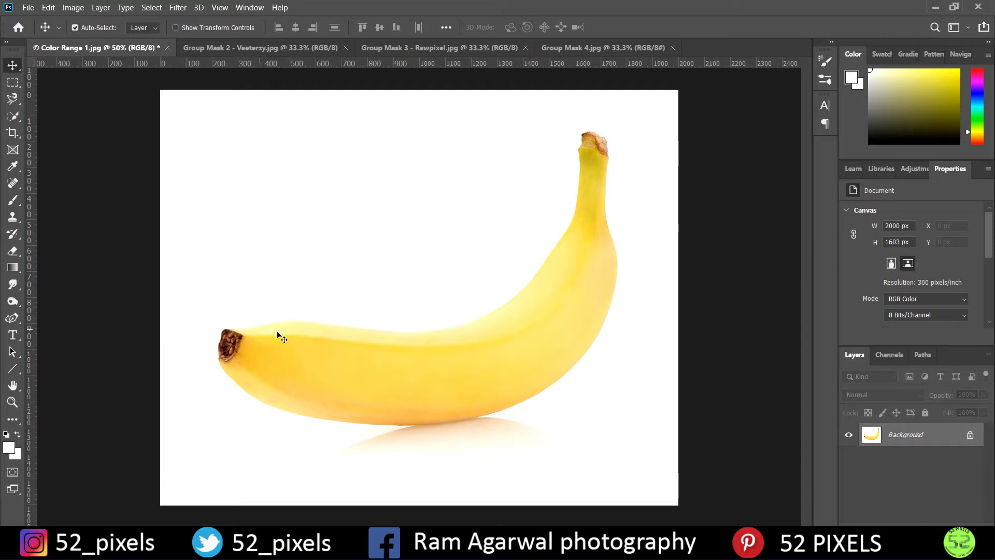
Step: Copy the strawberry image from Group Mask 2 - Veeterzy.jpg into Color Range 1.jpg as a new layer
click(240, 48)
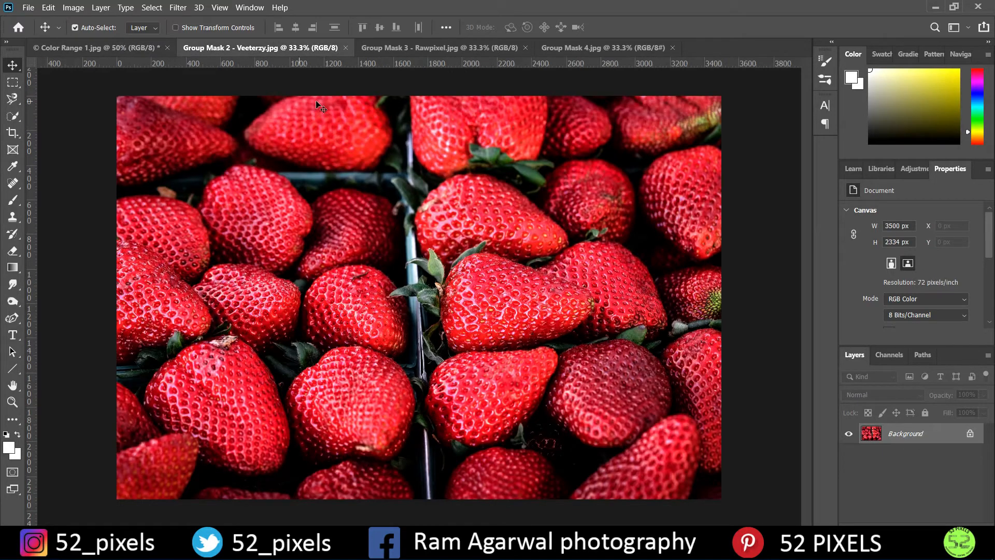
click(103, 48)
click(299, 49)
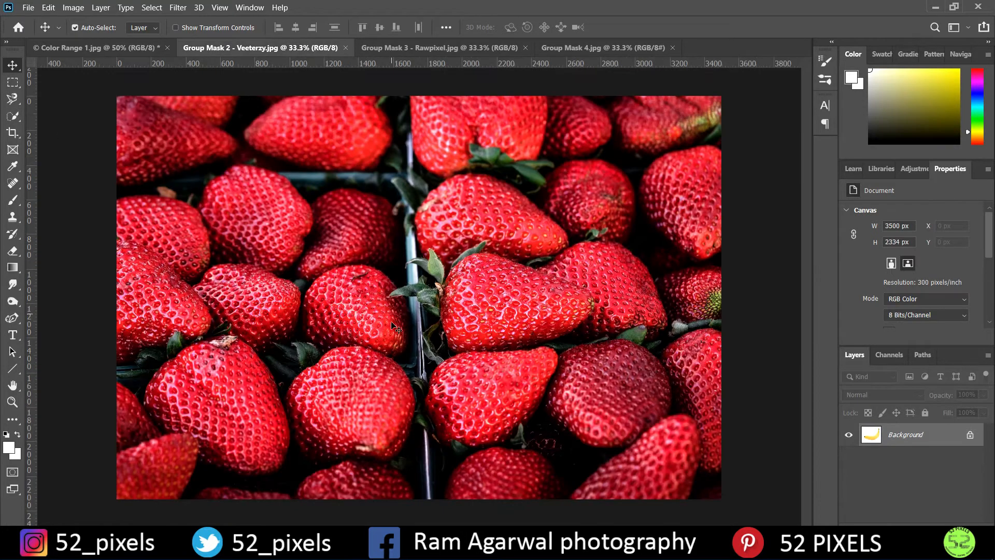
drag(127, 47, 351, 385)
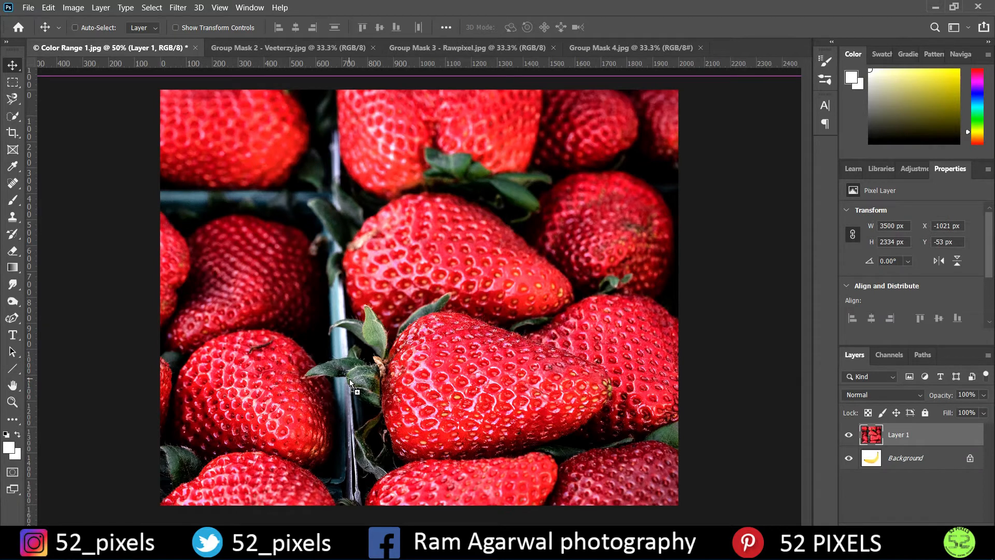
Step: Scale the strawberry layer to 31.89% and place it over the banana's lower-left part
key(ctrl+t)
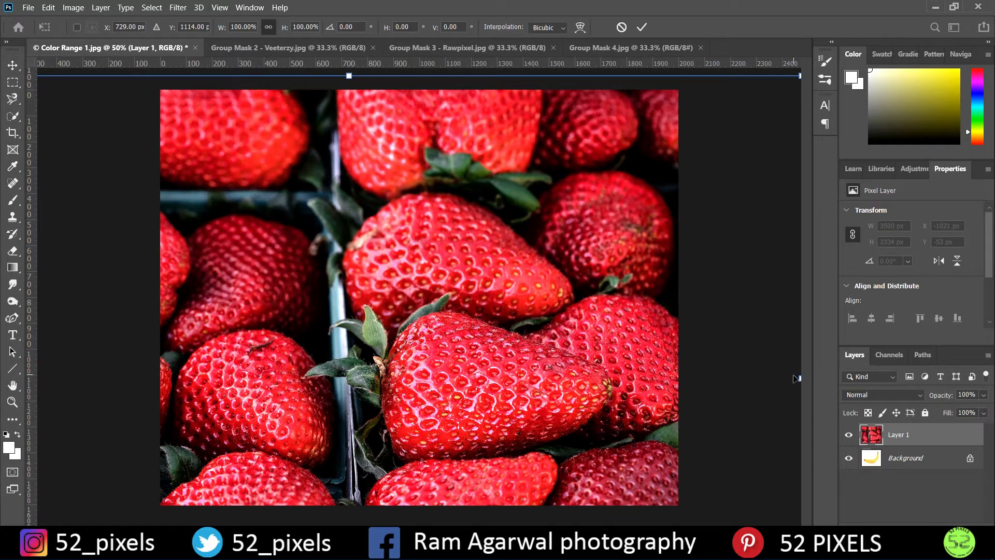
drag(800, 379, 320, 382)
drag(267, 409, 540, 400)
drag(594, 372, 456, 373)
drag(402, 413, 426, 414)
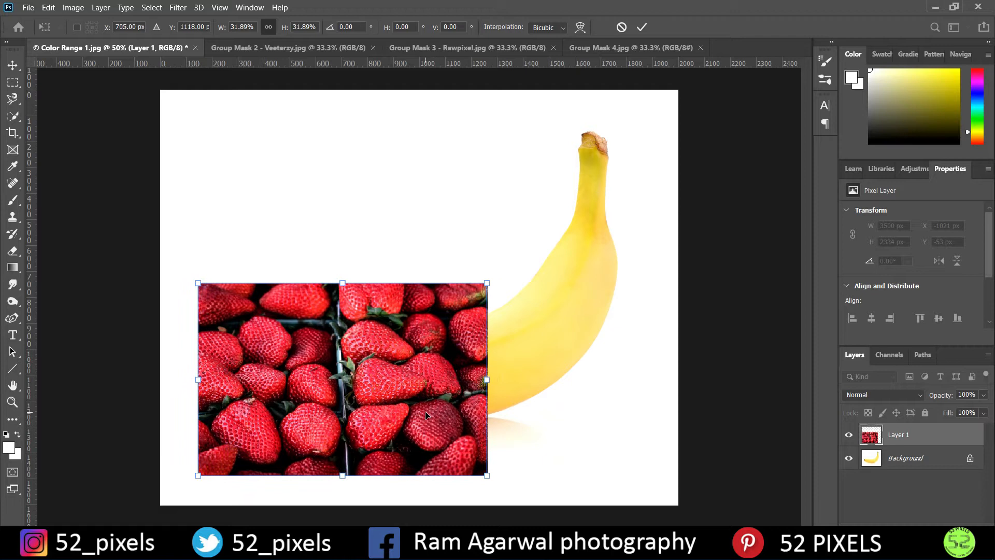
key(Return)
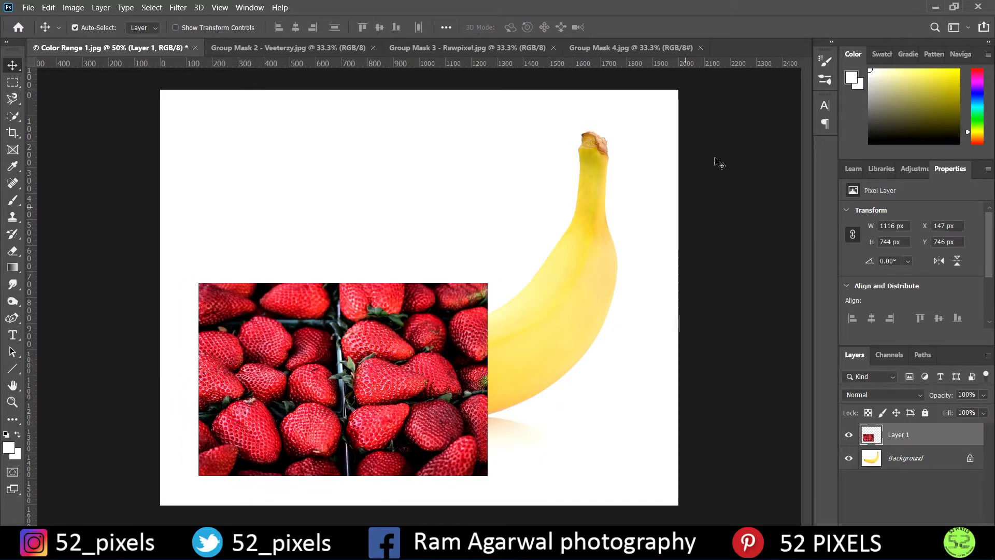
Step: Select all the orange slices in Group Mask 3 - Rawpixel.jpg with the Quick Selection tool
click(487, 51)
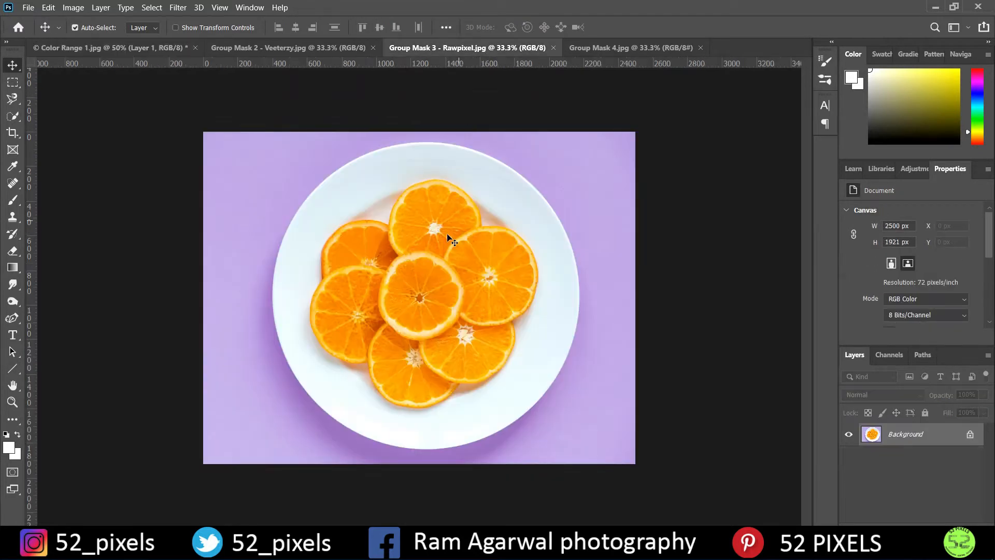
click(109, 48)
click(469, 47)
click(167, 48)
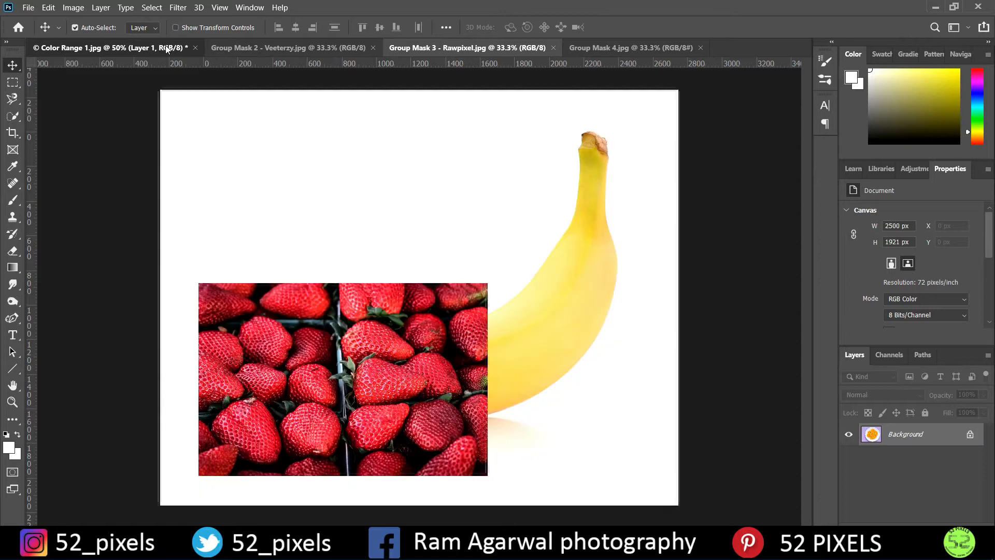
click(466, 48)
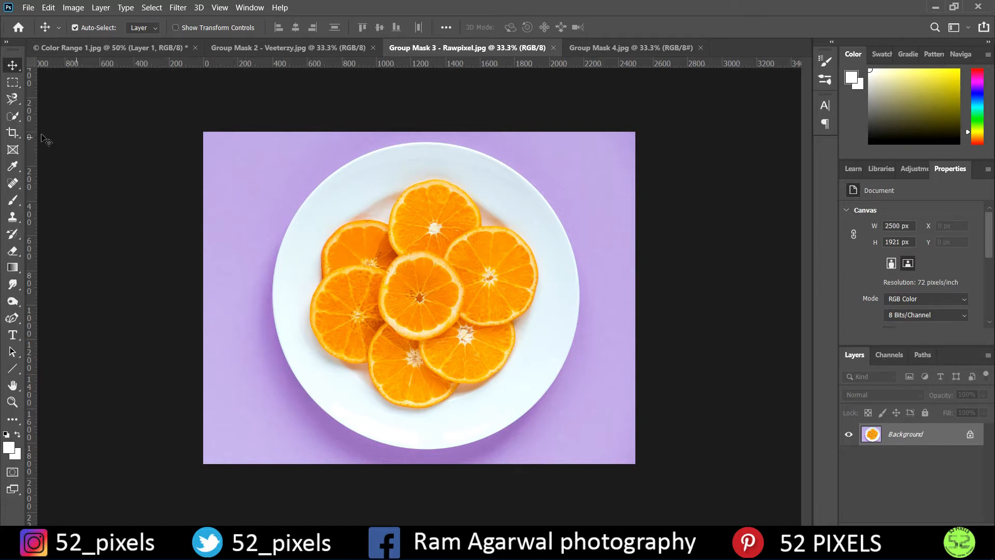
click(12, 116)
mouse_move(358, 240)
mouse_down()
mouse_move(373, 274)
mouse_move(404, 296)
mouse_move(436, 212)
mouse_move(488, 278)
mouse_move(484, 339)
mouse_move(377, 381)
mouse_move(410, 402)
mouse_up()
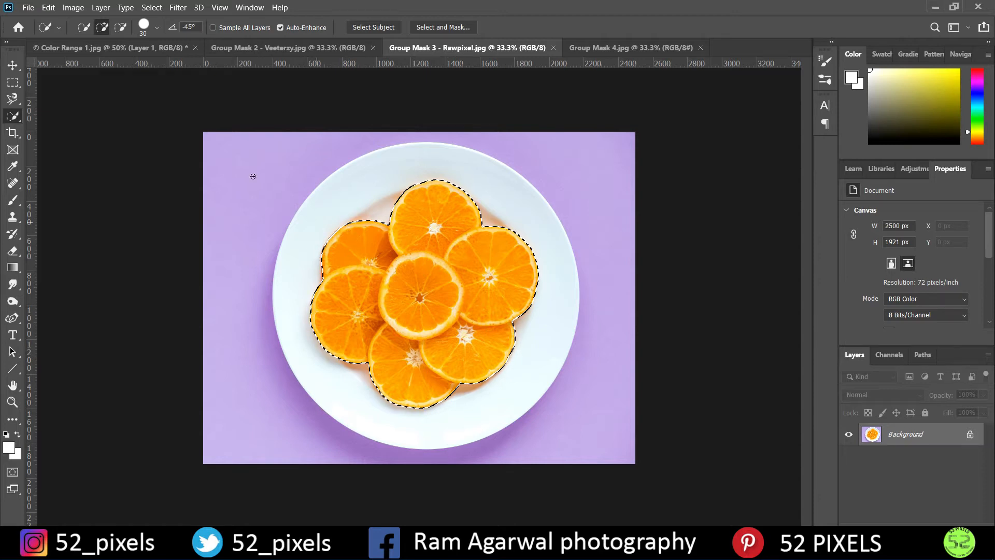
Step: Copy the selected orange slices into Color Range 1.jpg as a new layer
click(119, 48)
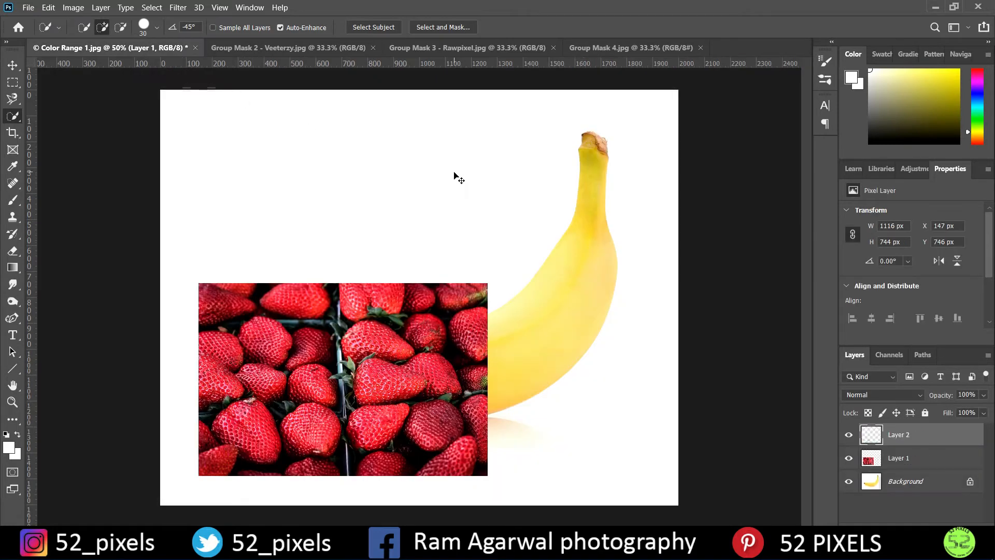
key(ctrl+v)
click(13, 64)
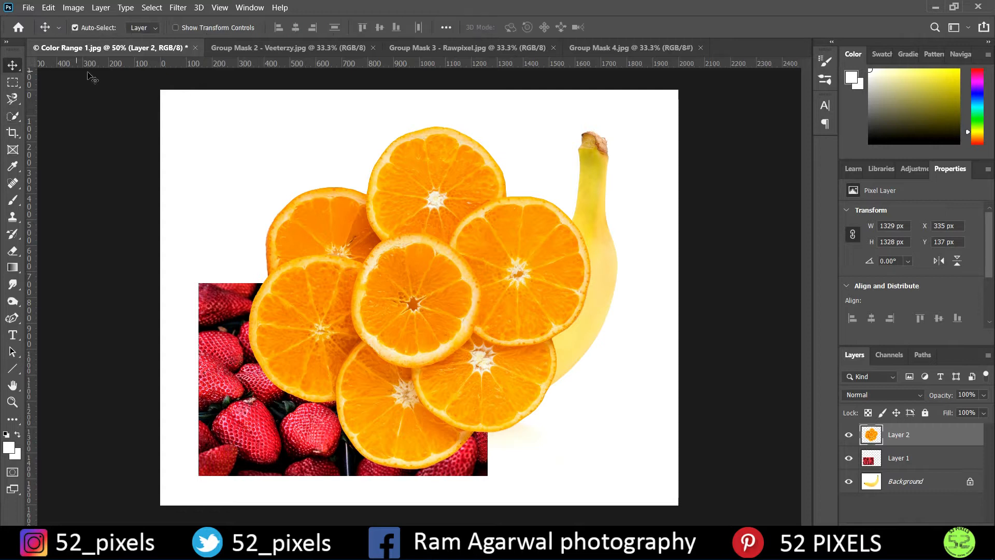
Step: Scale the orange slices layer to 69.60% and place it over the banana's lower-right curve, overlapping the strawberries
key(ctrl+t)
drag(419, 124, 419, 230)
drag(412, 348, 515, 360)
key(Return)
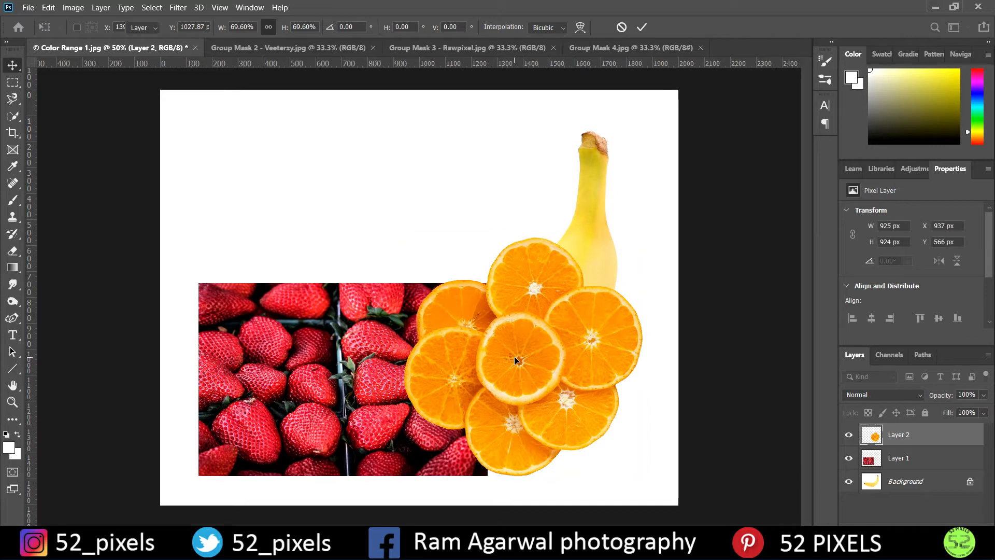
Step: Start a Color Range selection in Group Mask 4.jpg, sample the white background and set the selection preview to None
click(632, 47)
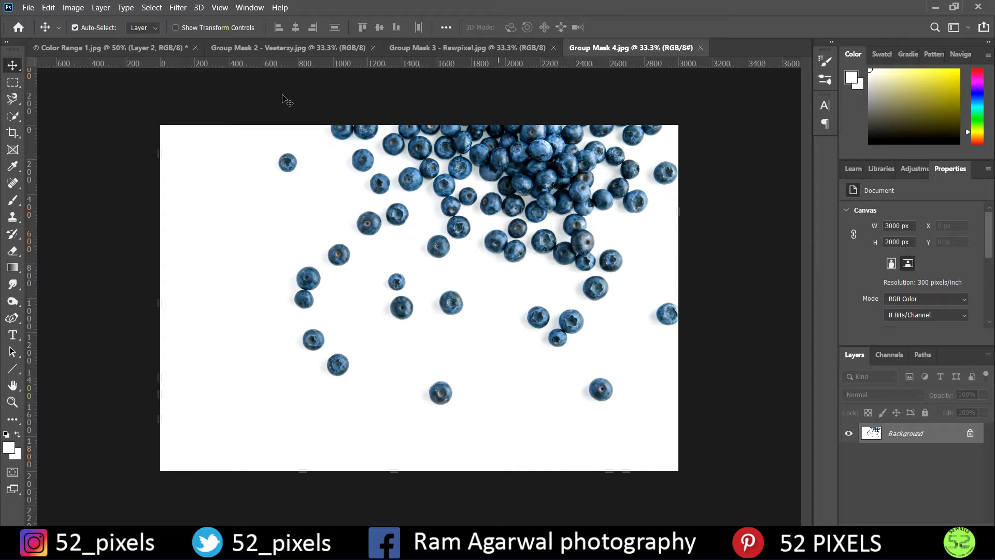
click(159, 45)
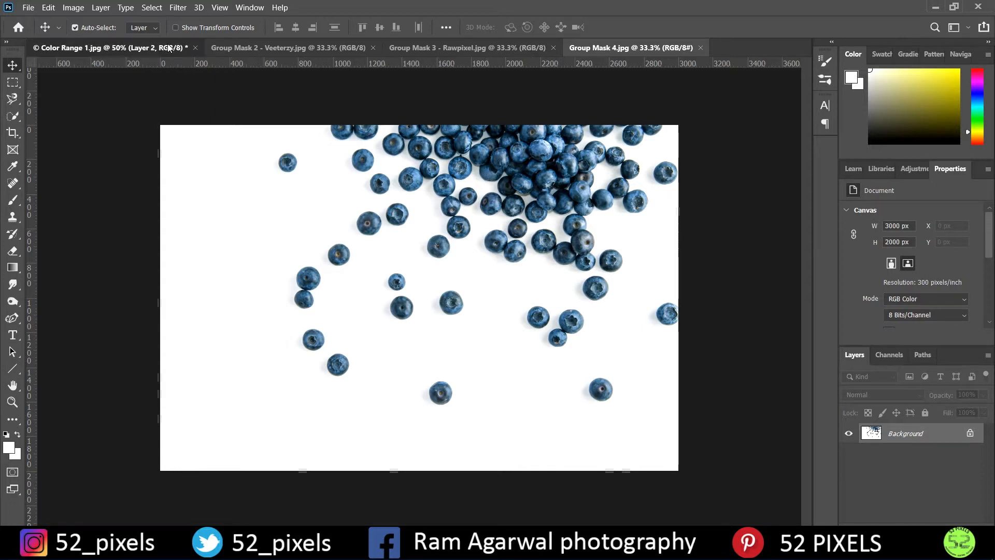
click(639, 48)
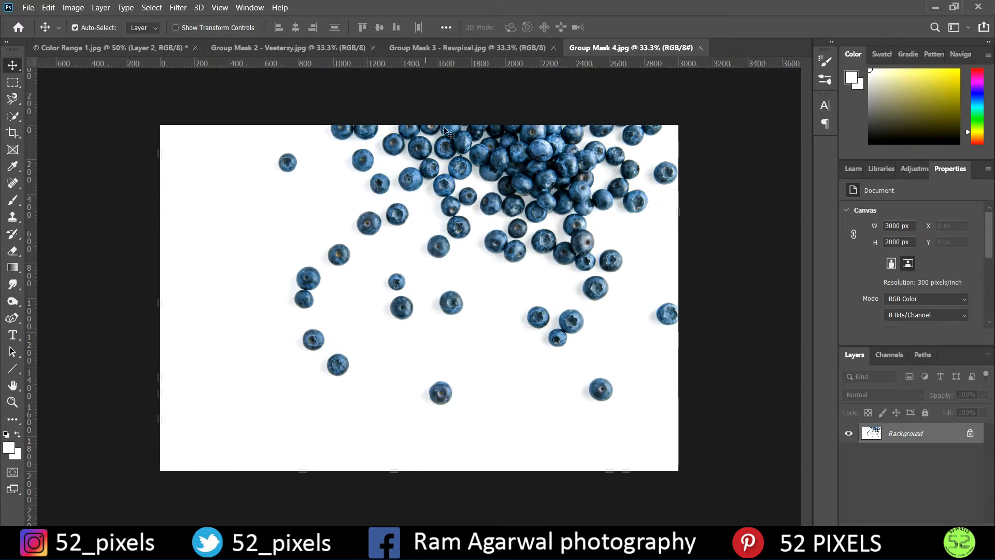
click(153, 7)
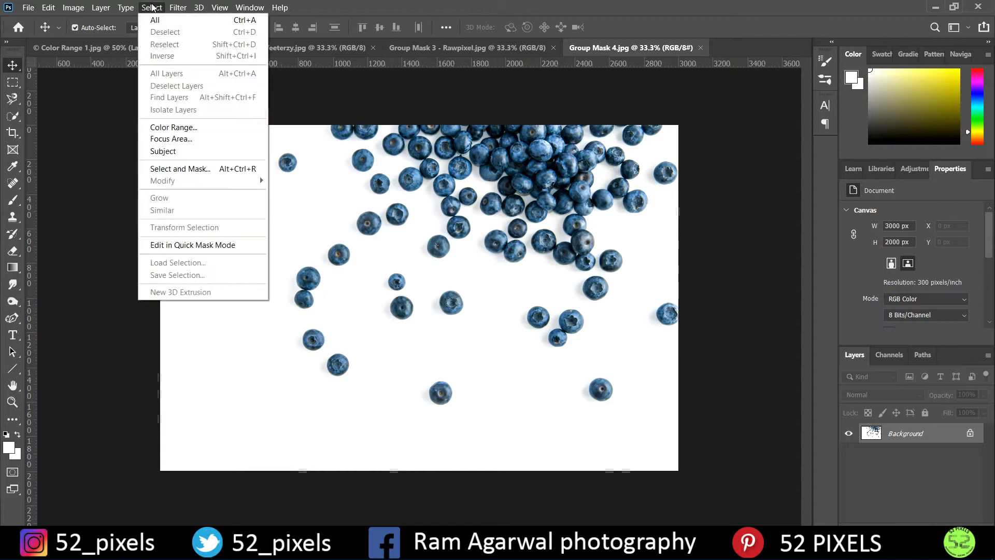
click(182, 127)
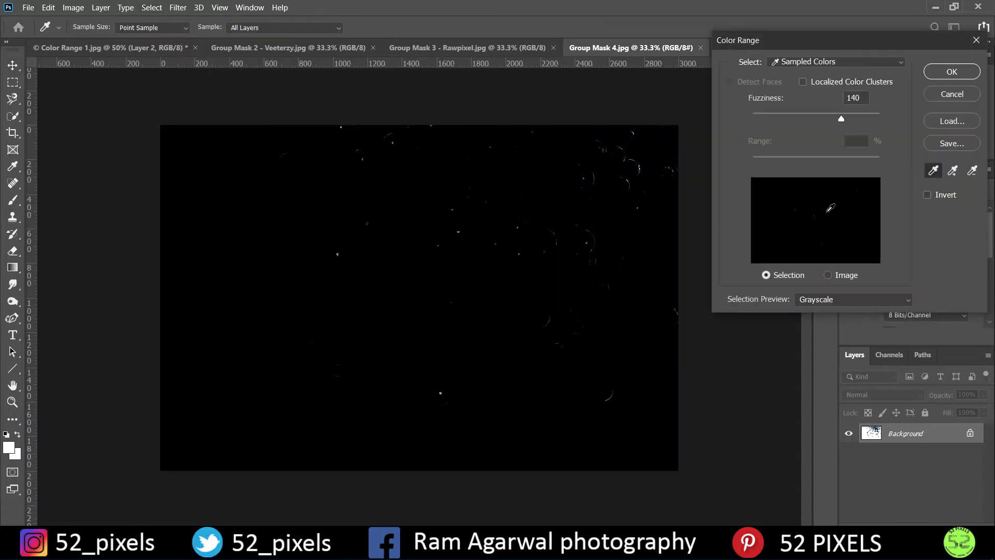
click(598, 238)
click(836, 300)
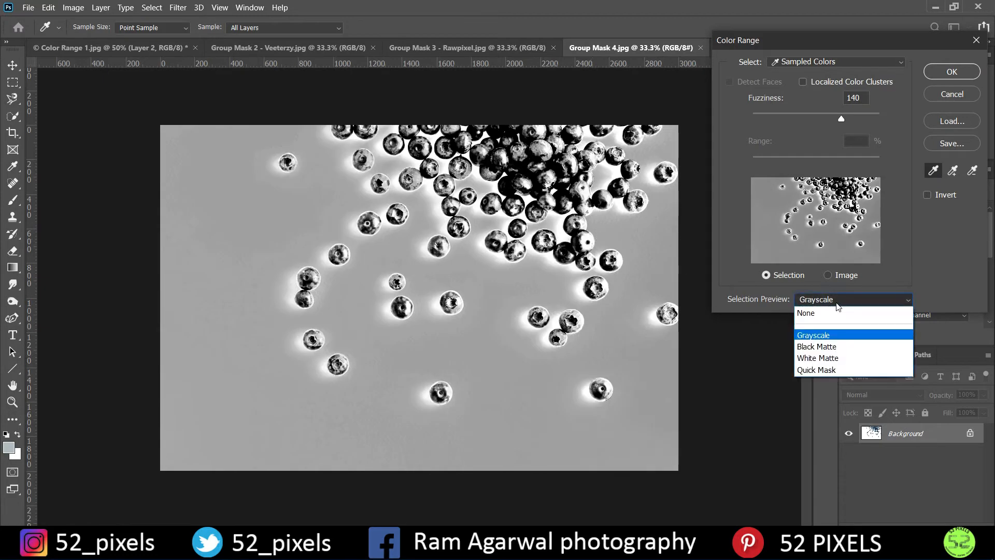
click(819, 310)
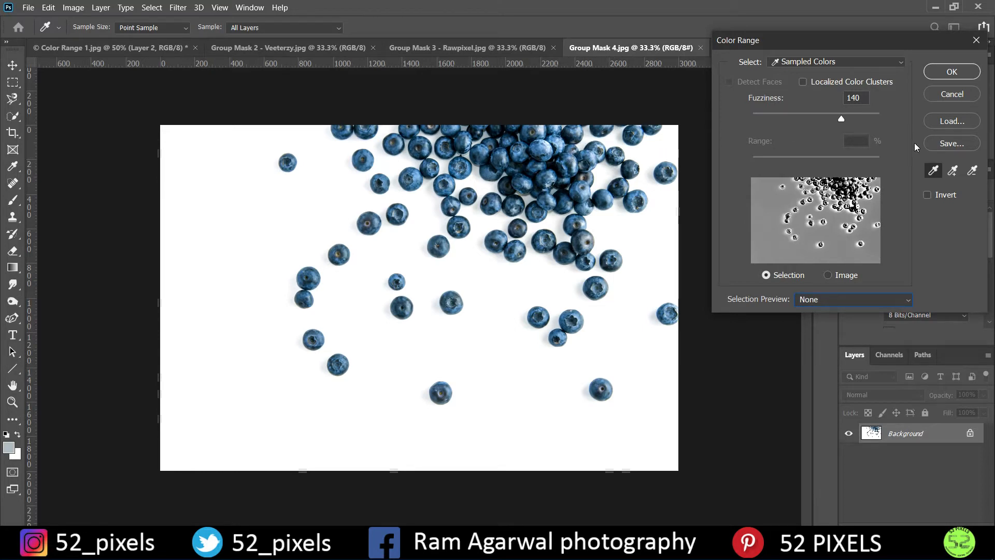
Step: Sample a blueberry's blue with Fuzziness at 99, and try subtracting other colours from the sampled range
click(566, 158)
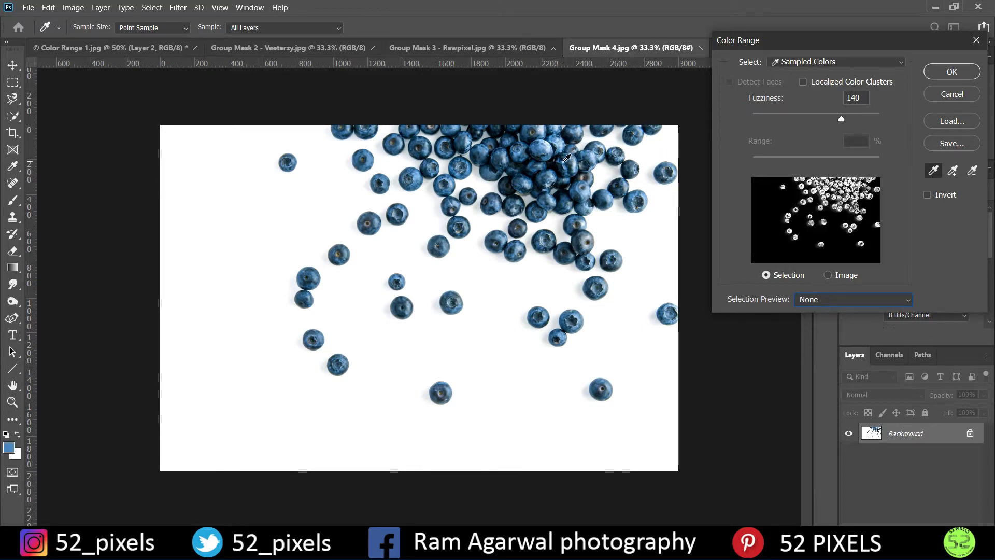
drag(843, 117, 815, 119)
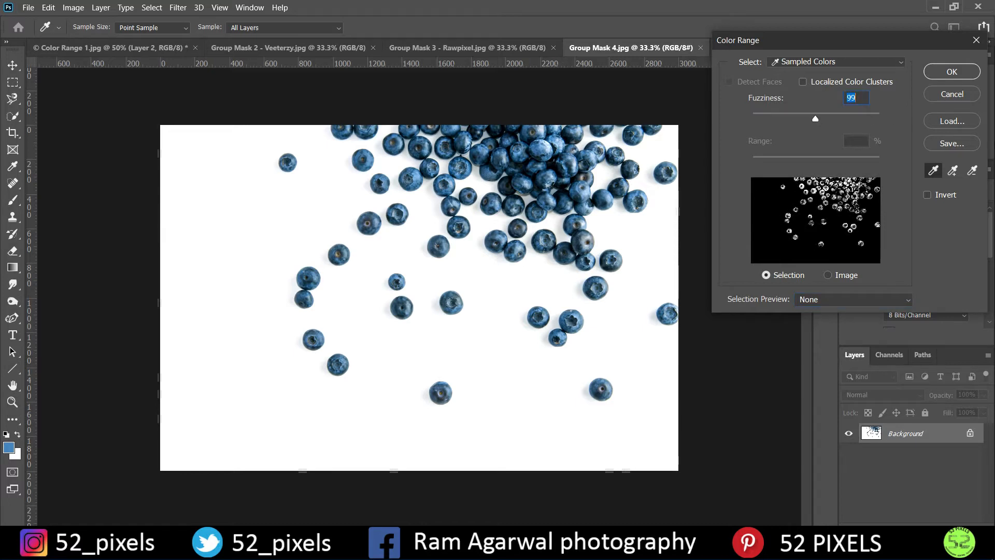
click(972, 170)
click(575, 283)
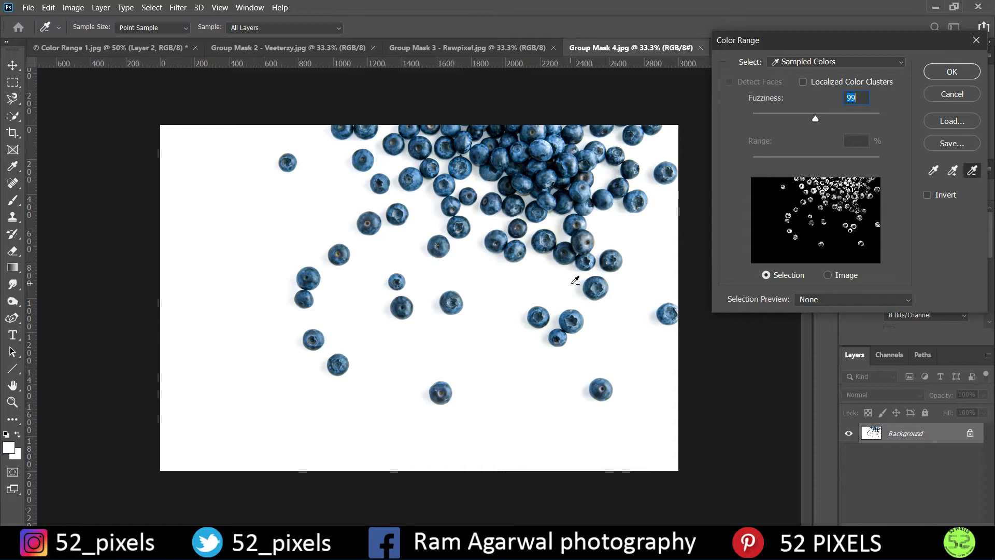
click(524, 216)
Step: Resample the white background as the Color Range colour and apply the selection with a Grayscale preview
click(934, 171)
click(267, 211)
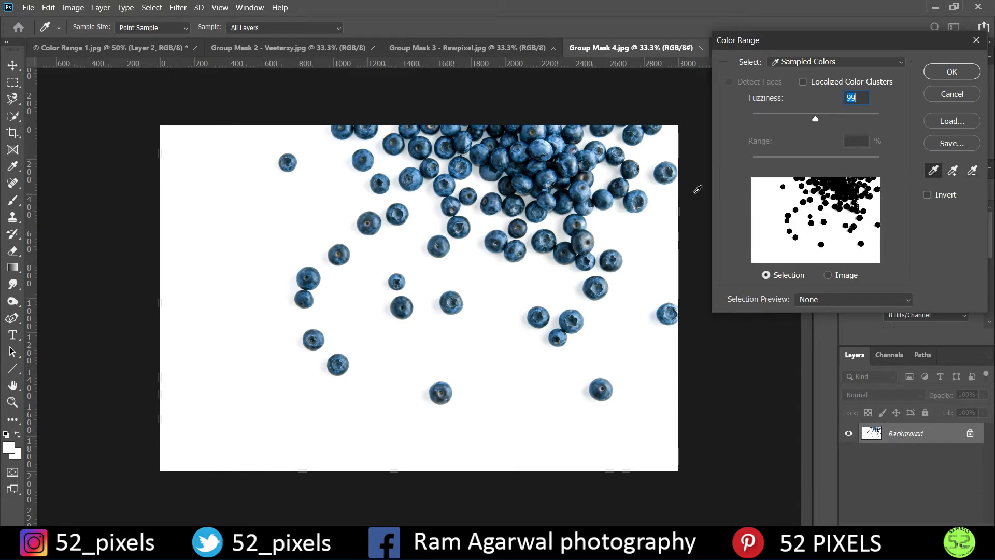
click(806, 298)
click(816, 336)
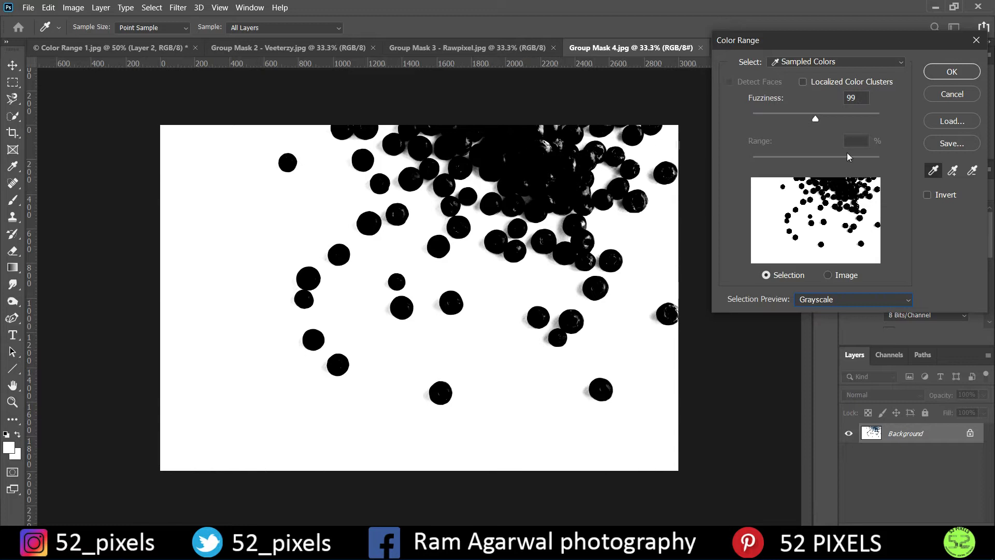
click(970, 71)
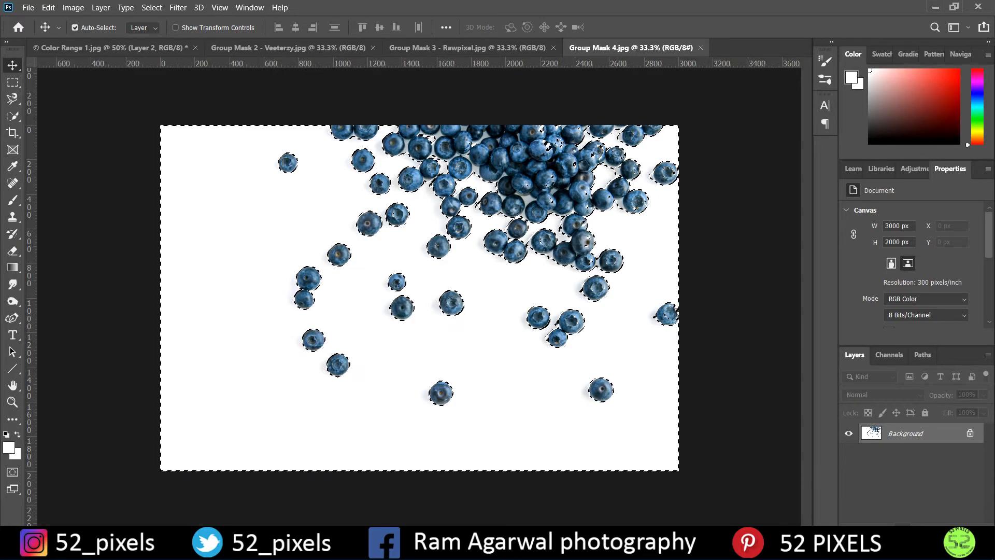
Step: Invert the selection to cover the blueberries and add it to the image as a layer mask
click(902, 530)
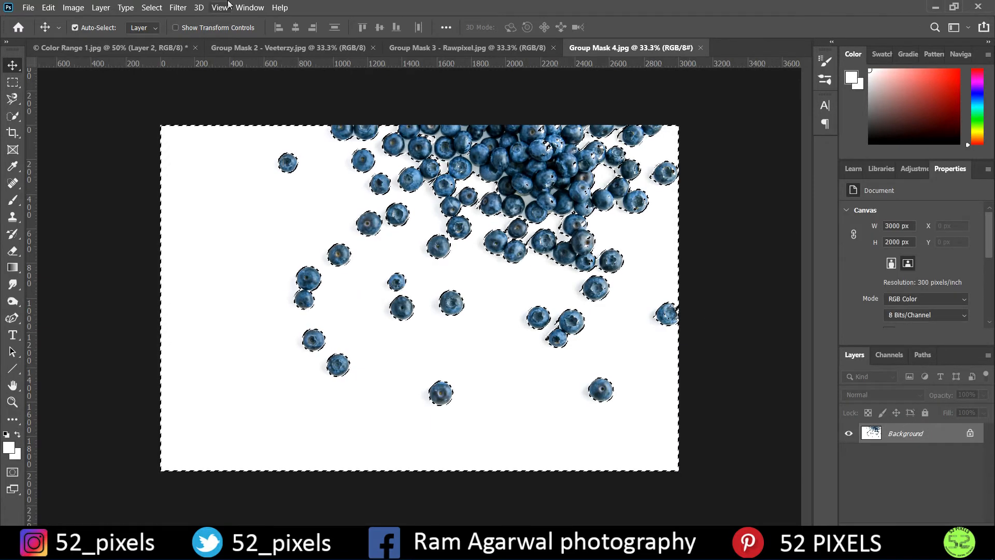
click(151, 7)
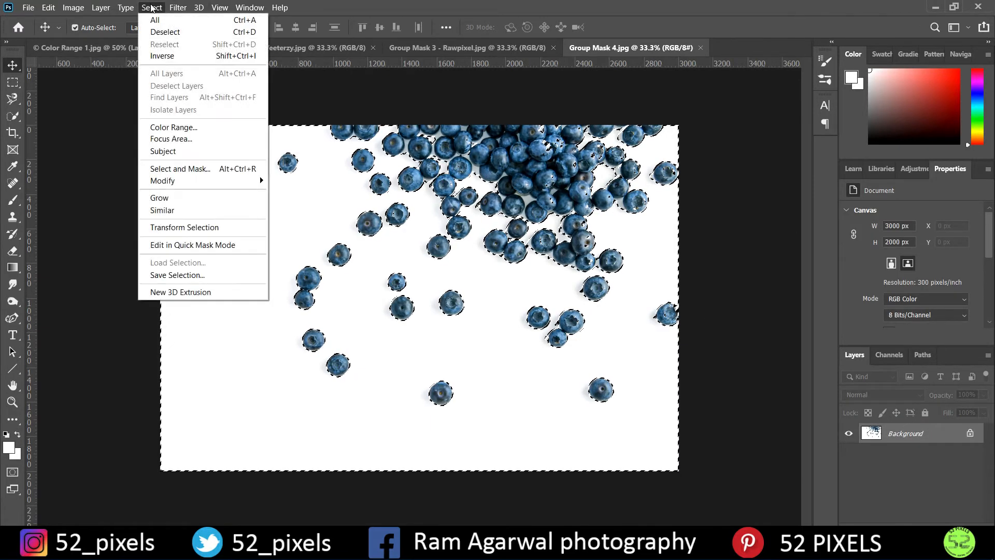
click(164, 56)
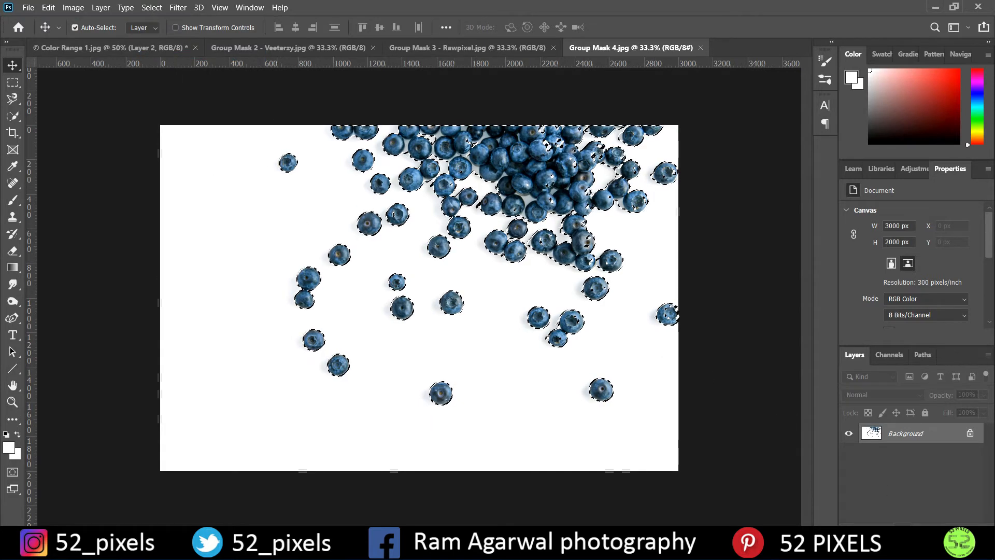
click(906, 522)
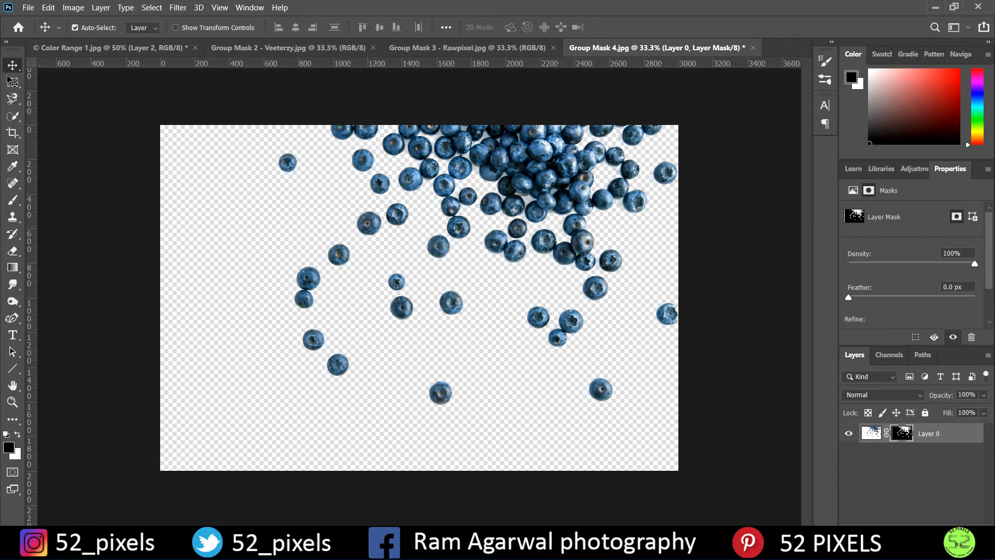
Step: Copy the masked blueberries into Color Range 1.jpg, scale them to 52.78% and place them over the banana's stem and upper curve
drag(552, 174, 545, 233)
key(ctrl+t)
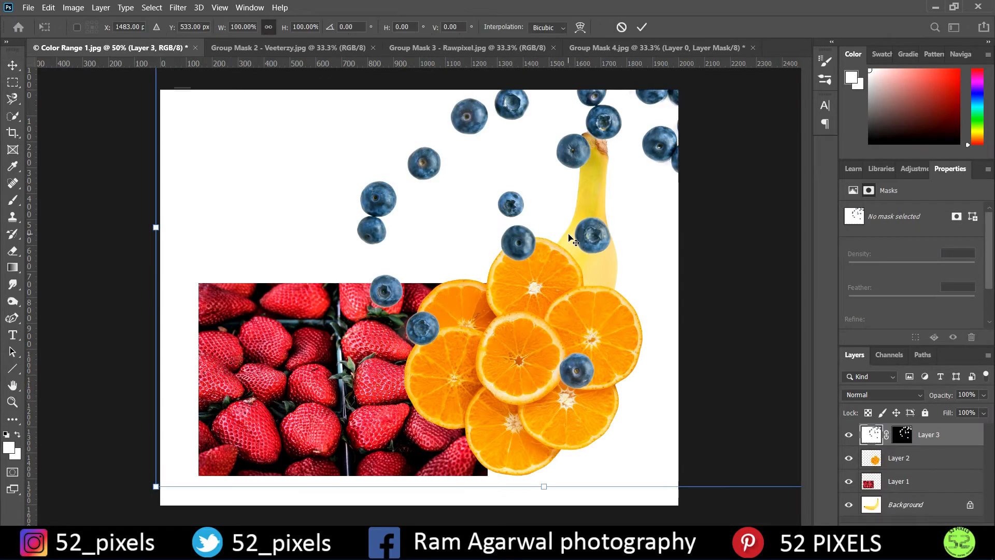
drag(156, 227, 523, 259)
drag(627, 228, 373, 272)
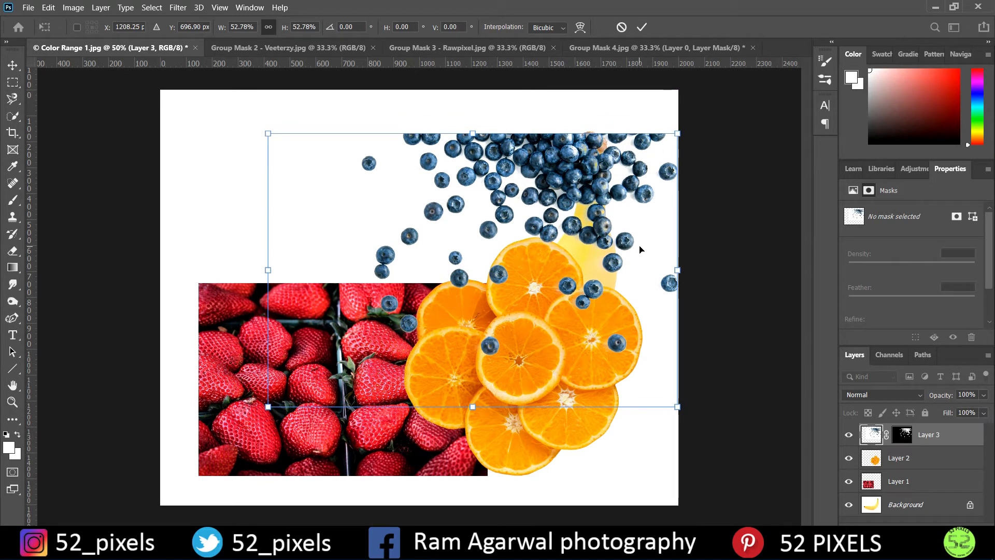
key(Return)
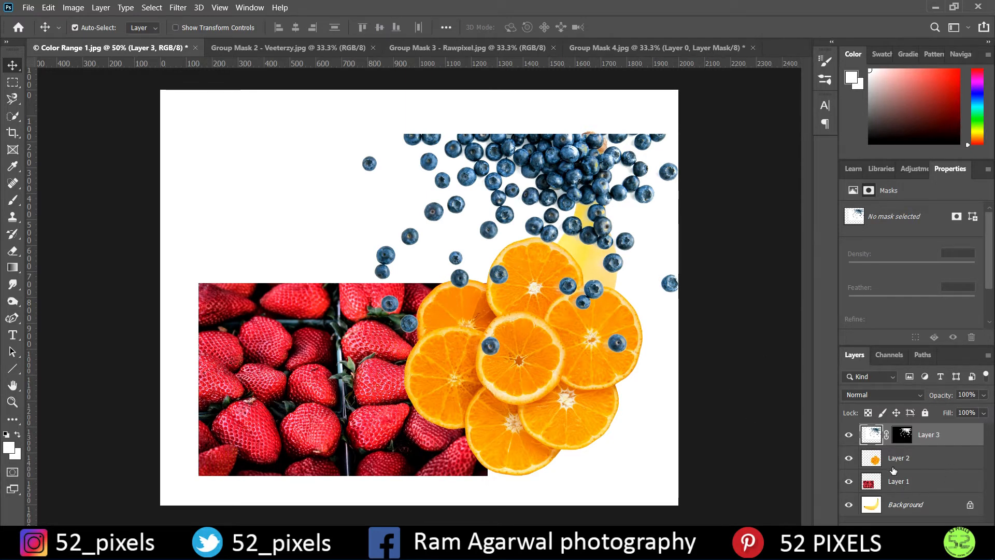
Step: Convert the masked blueberry layer, Layer 3, to a smart object
right_click(935, 434)
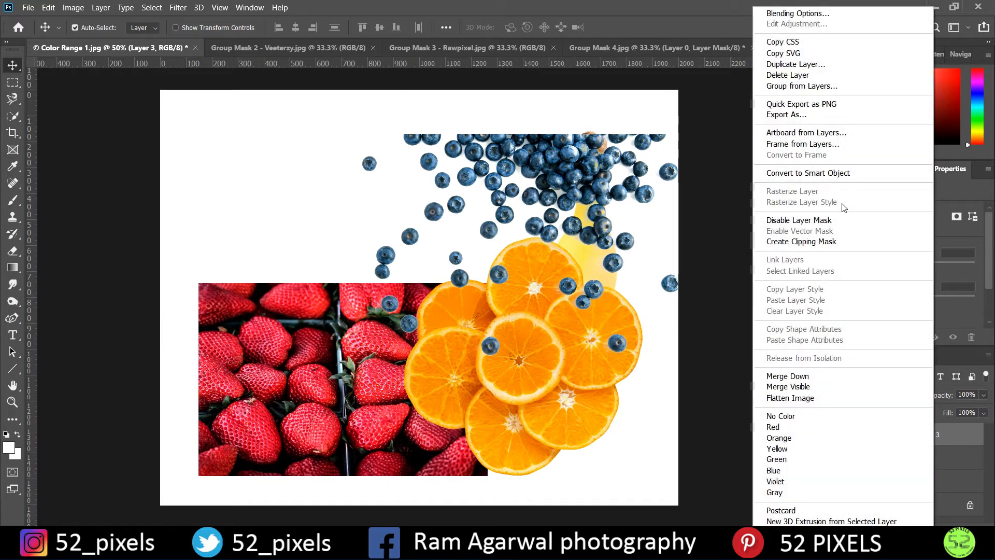
click(840, 177)
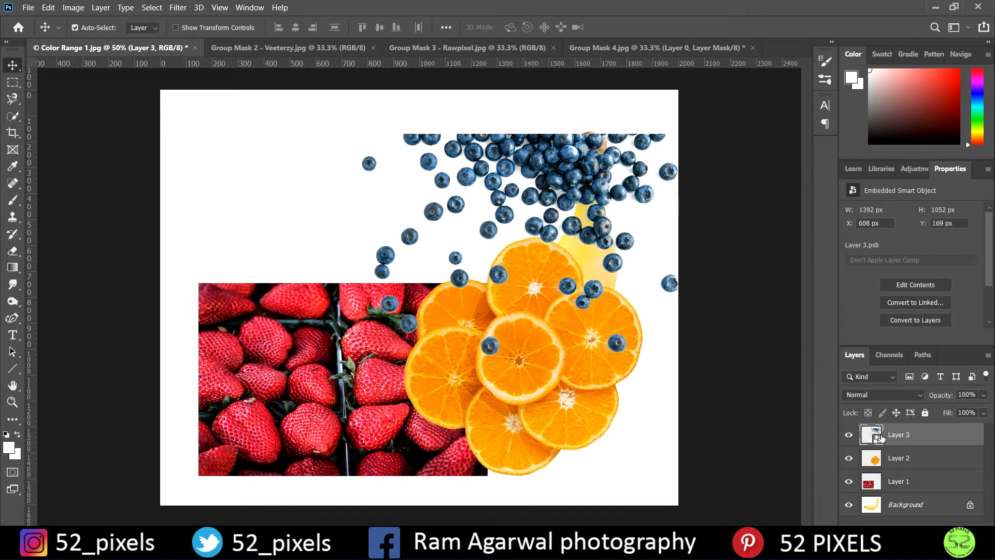
Step: Create a new layer group named Fruits above the blueberry layer
click(988, 355)
click(891, 201)
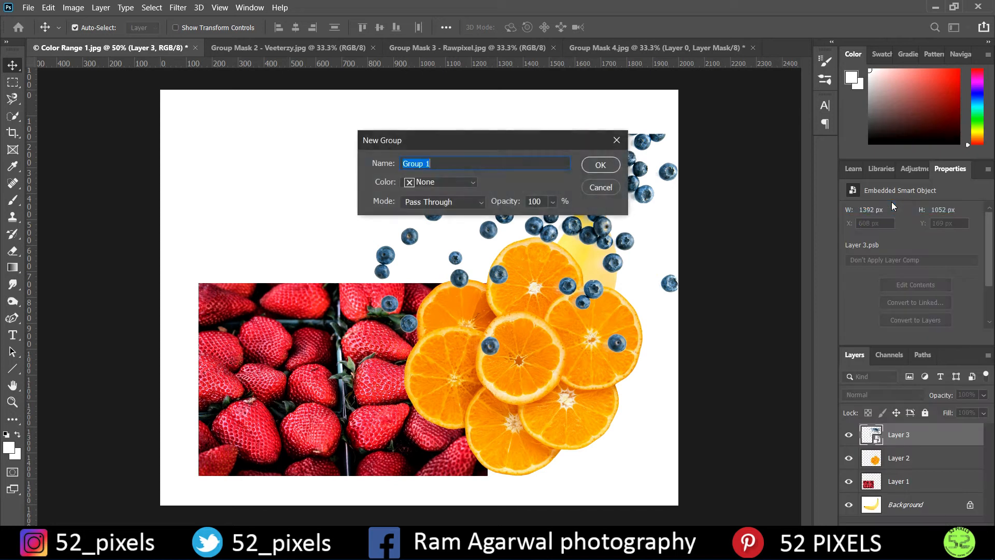
text(Fruits)
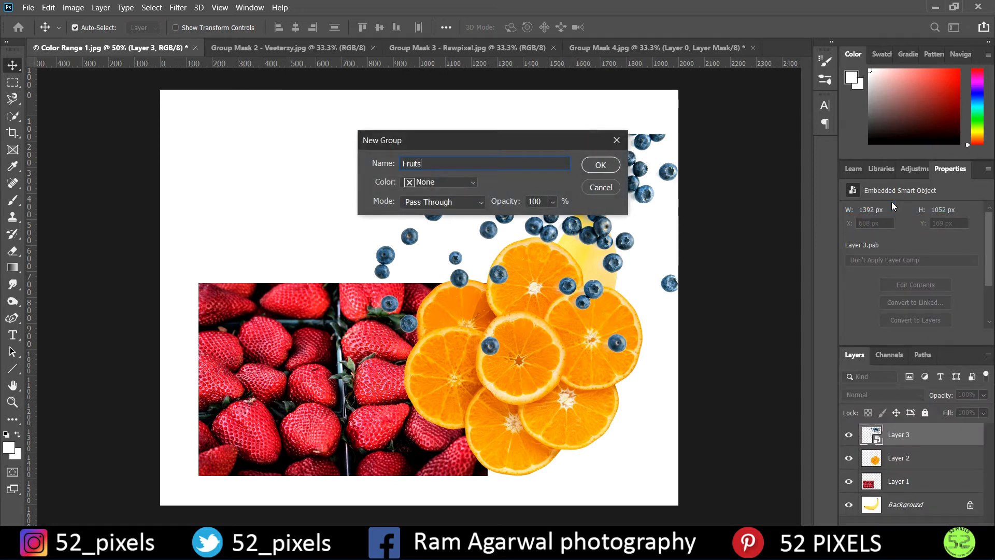
click(599, 165)
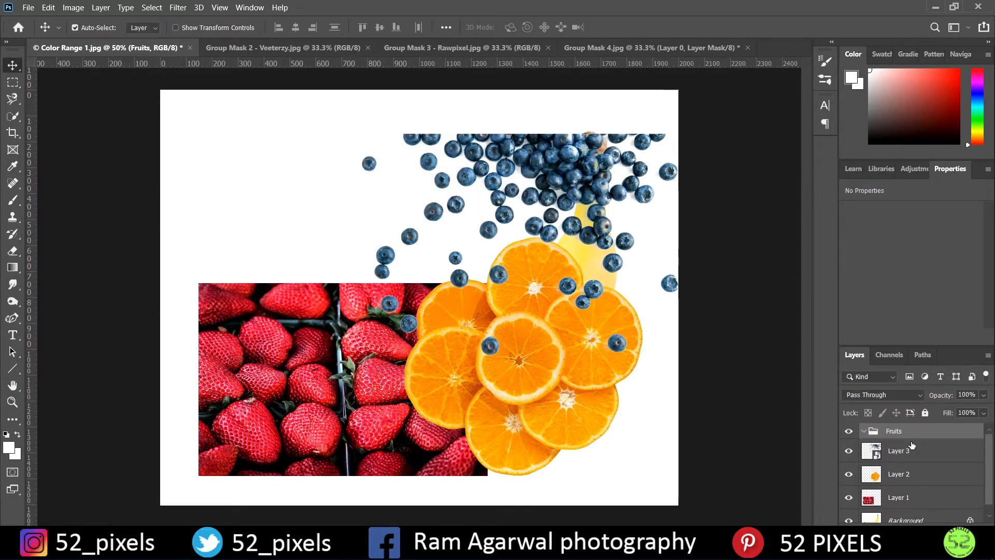
Step: Move Layer 1, Layer 2 and Layer 3 into the Fruits group and collapse the group
click(904, 452)
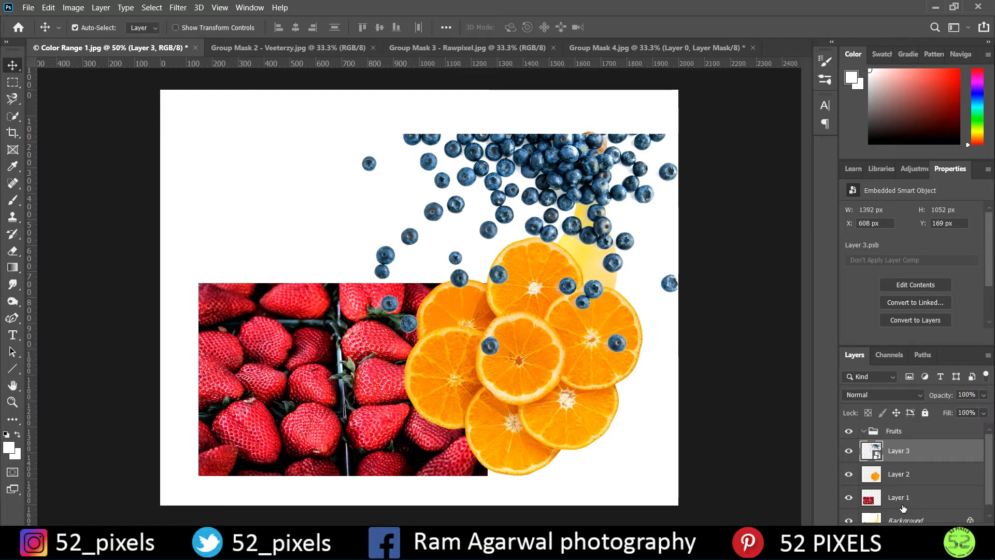
shift+click(906, 499)
drag(906, 499, 939, 430)
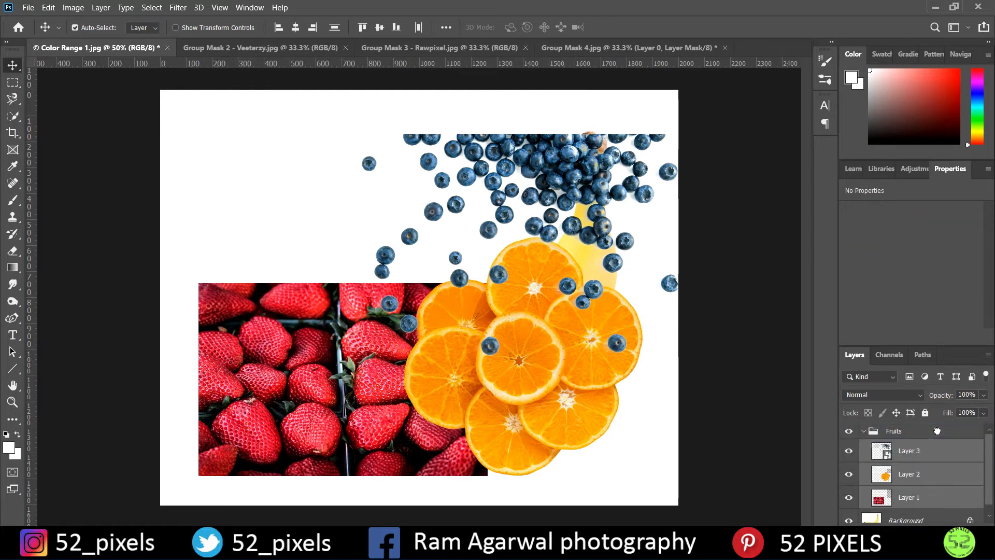
click(864, 431)
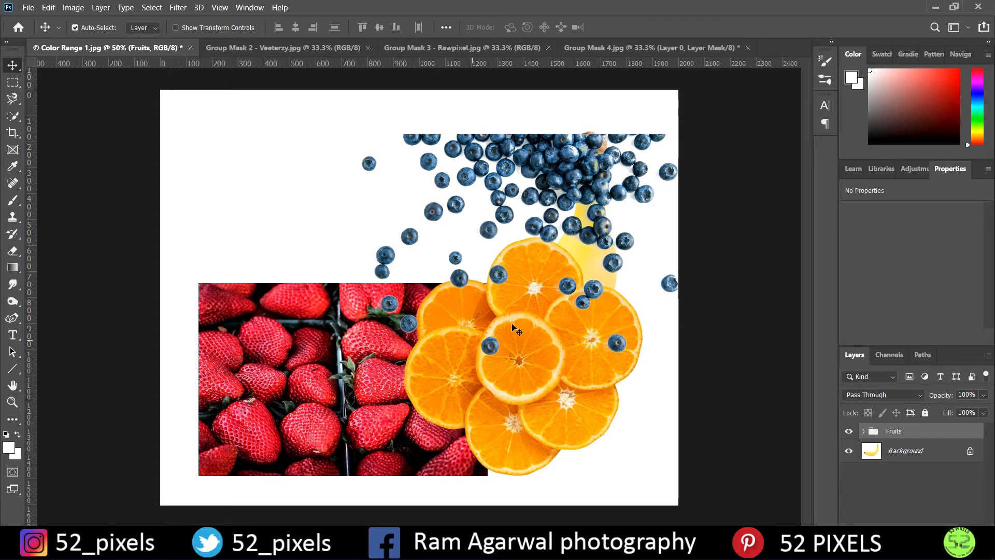
click(864, 431)
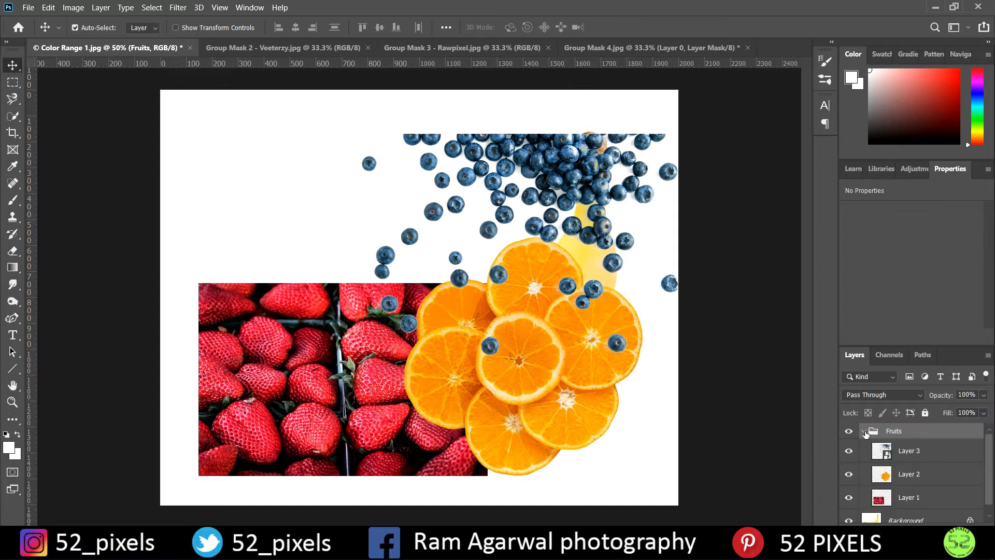
click(864, 431)
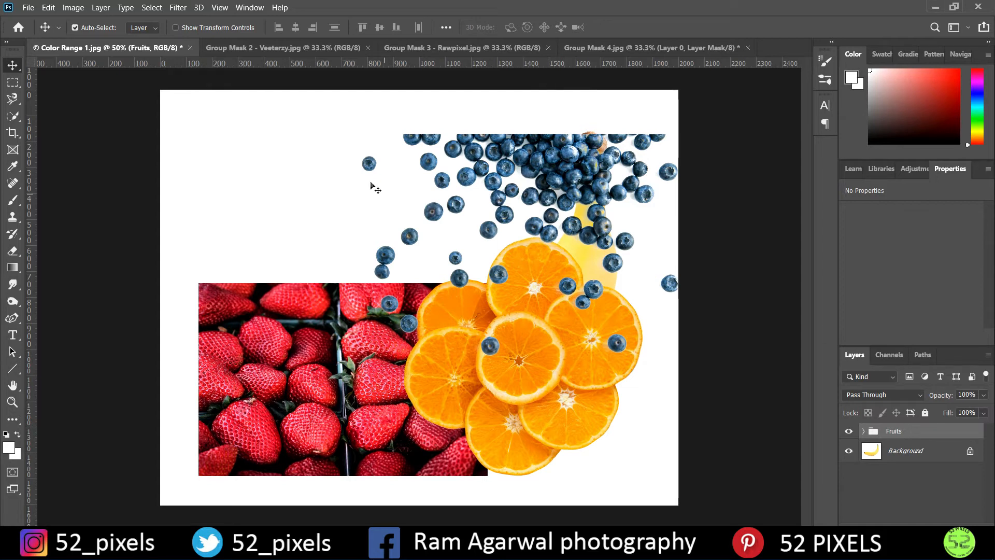
Step: Load the saved banana selection named Save and add it as a layer mask to the Fruits group
click(152, 8)
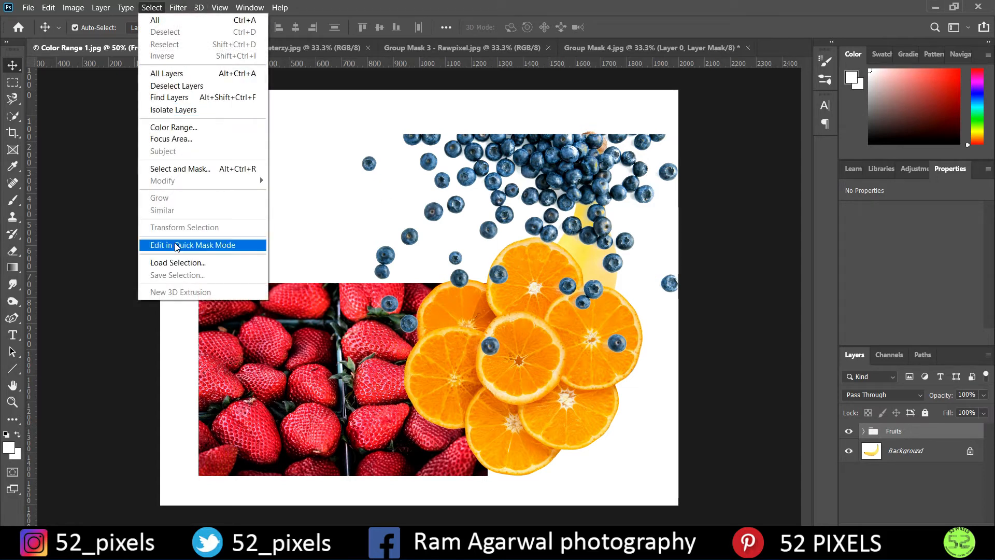
click(177, 263)
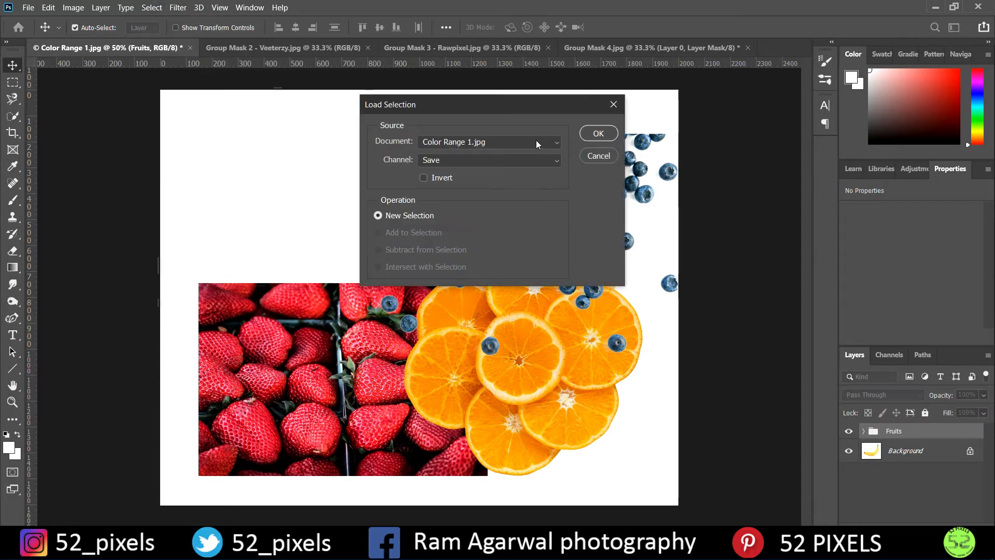
click(599, 134)
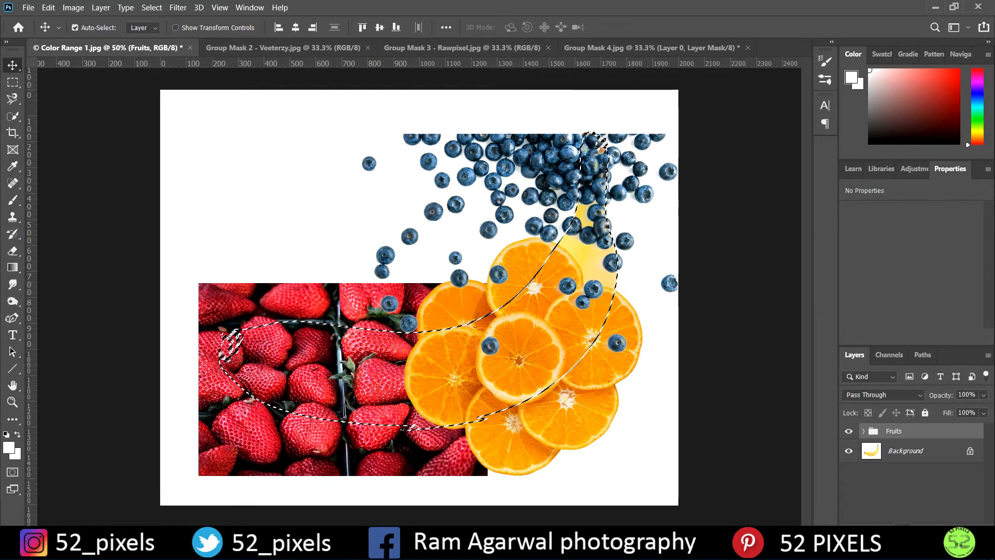
click(902, 530)
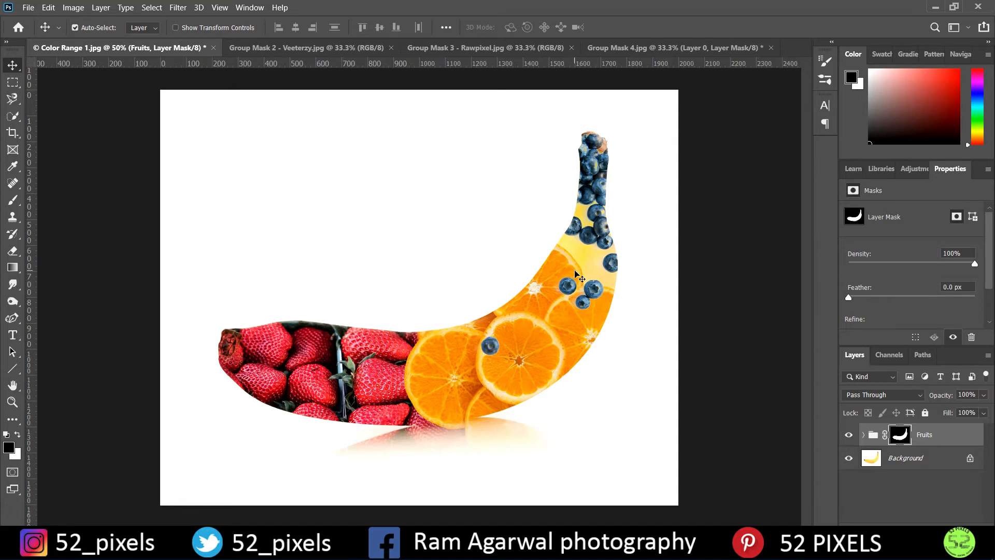
Step: Duplicate the Background layer within the same document and move the copy above the Fruits group
right_click(898, 462)
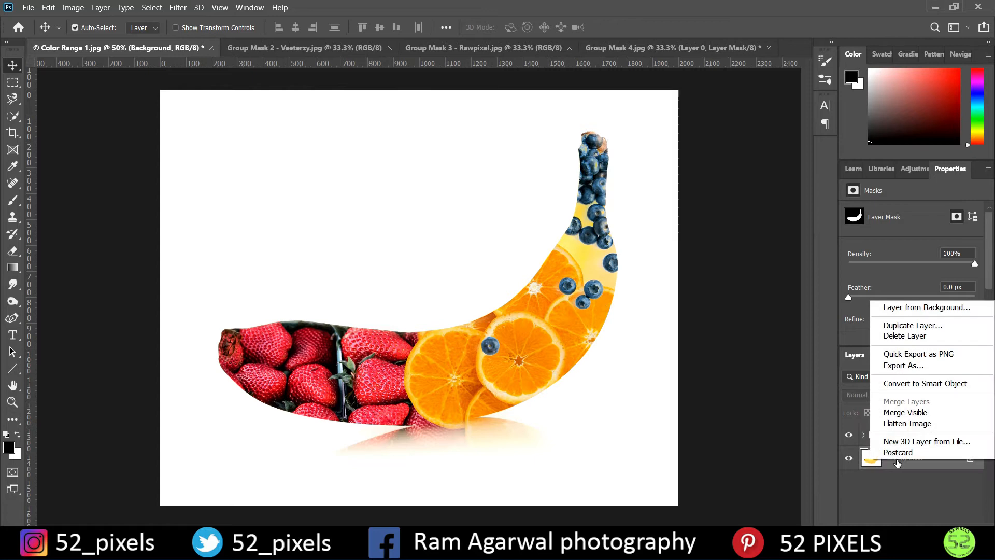
click(913, 325)
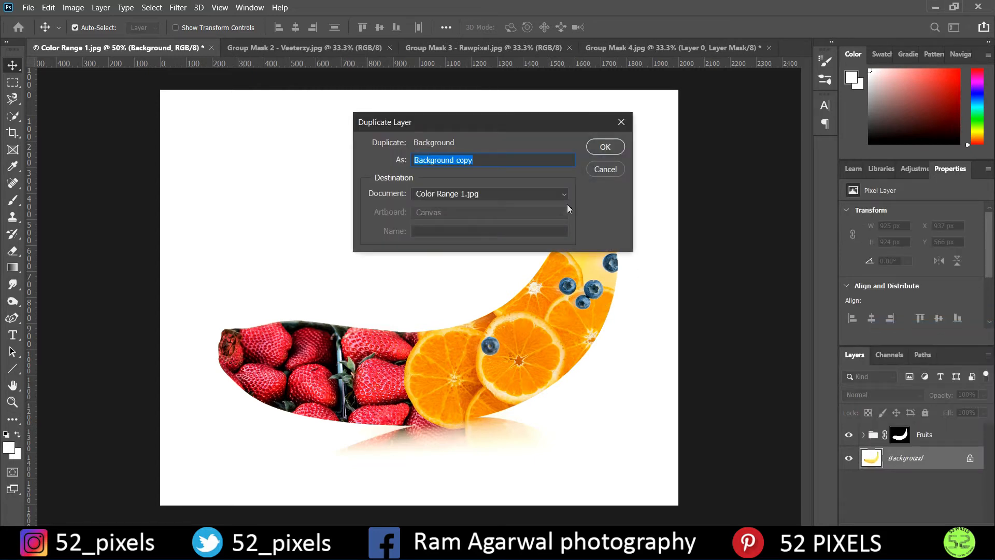
click(604, 148)
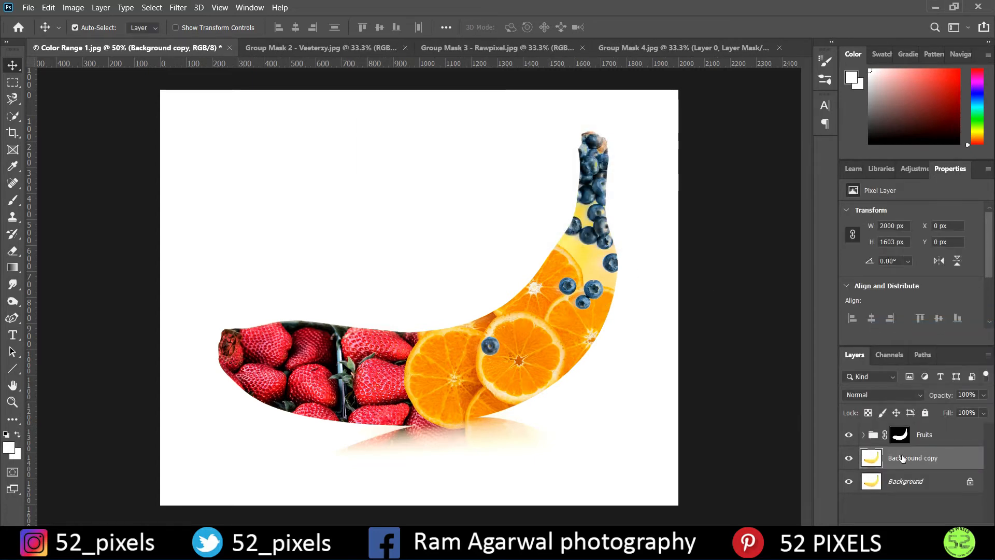
drag(899, 458, 897, 426)
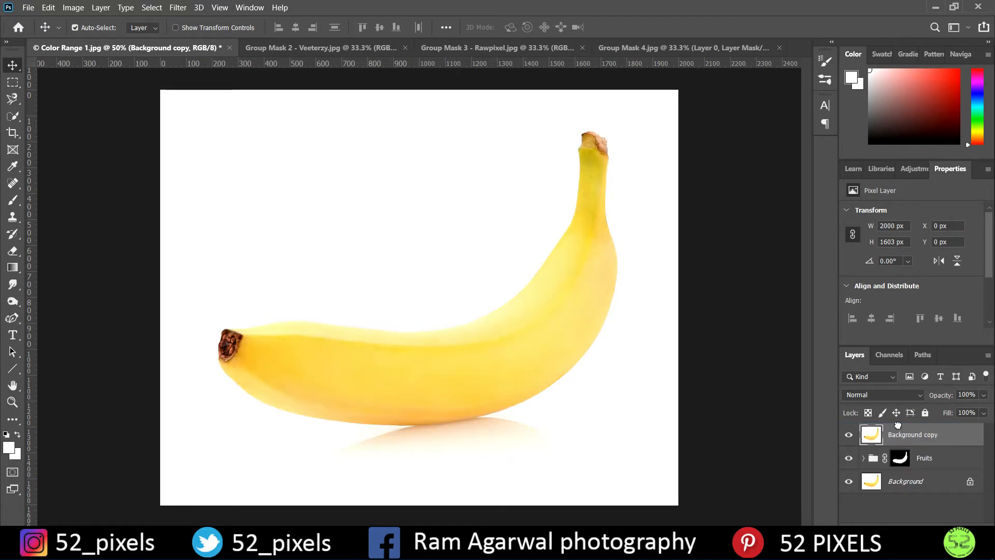
click(869, 393)
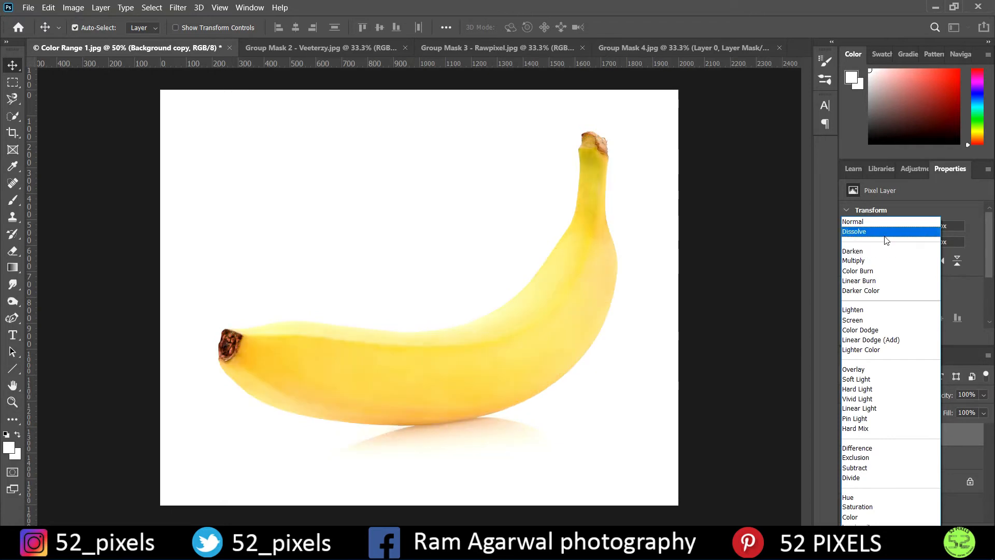
click(884, 222)
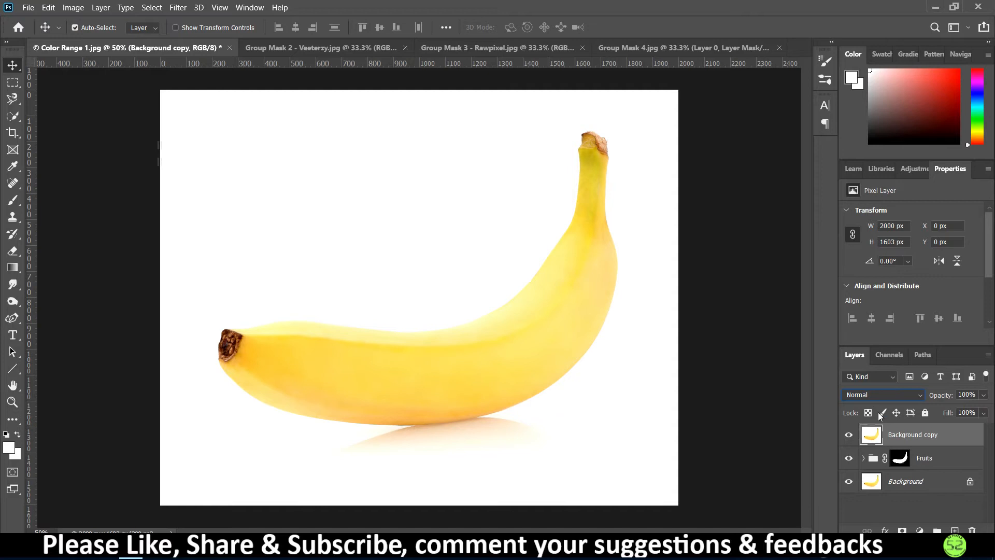
Step: Open the image commands for the duplicated banana layer
click(84, 8)
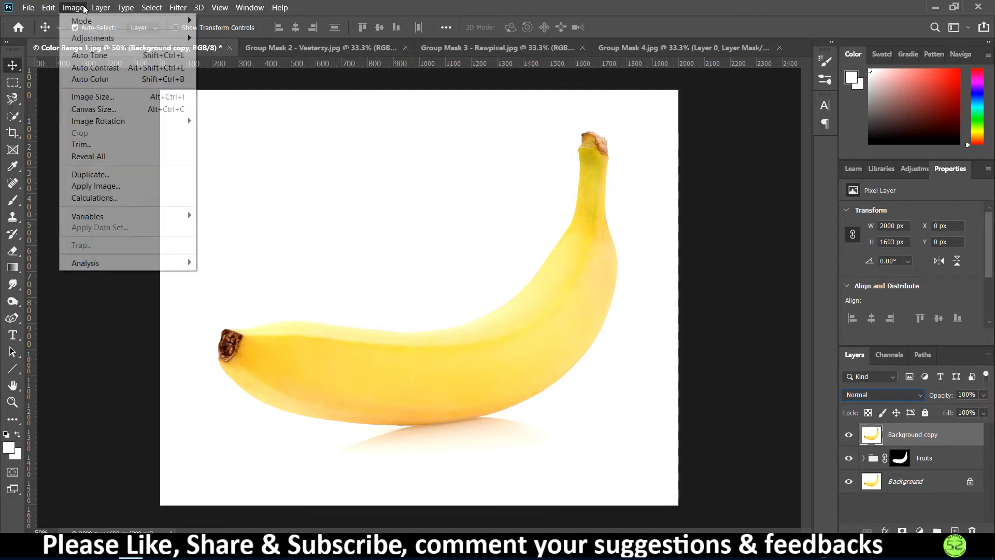